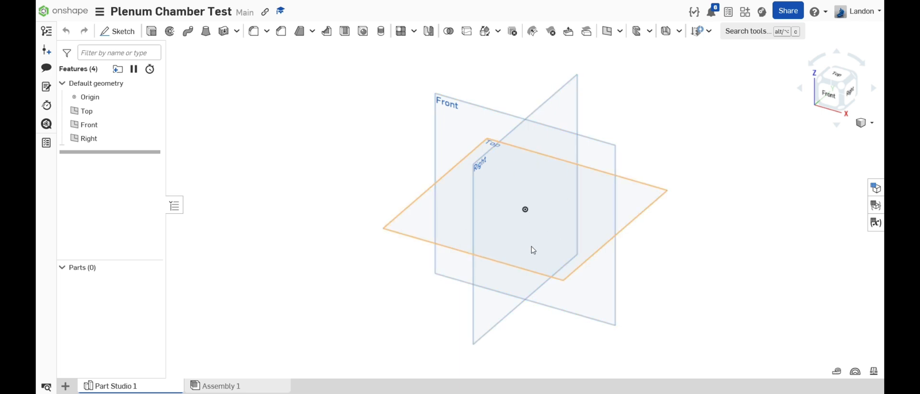
Step: Orient the view to the front and start a sketch on the Front plane
{"action": "left_click", "coordinate": [827, 101]}
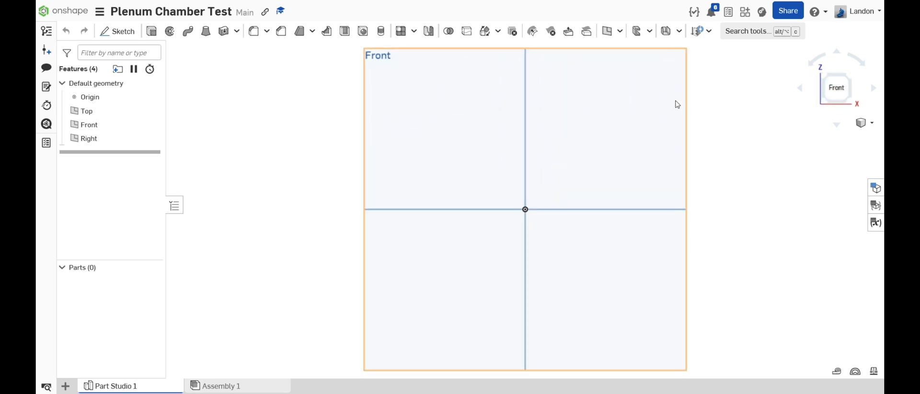
{"action": "left_click", "coordinate": [118, 32]}
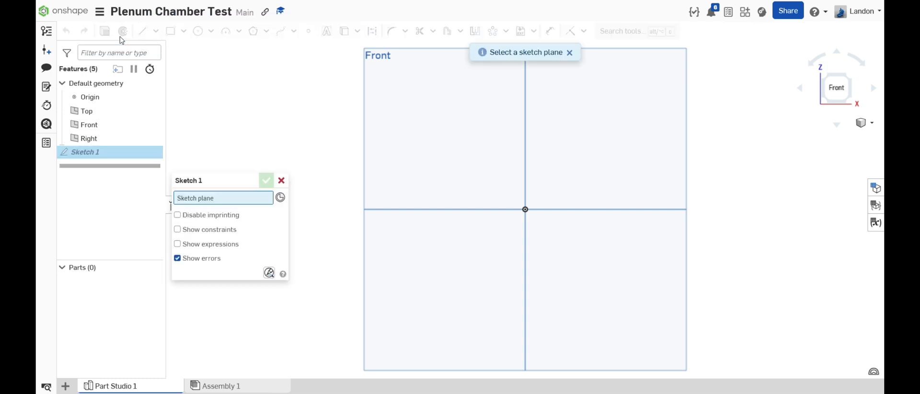
{"action": "left_click", "coordinate": [440, 143]}
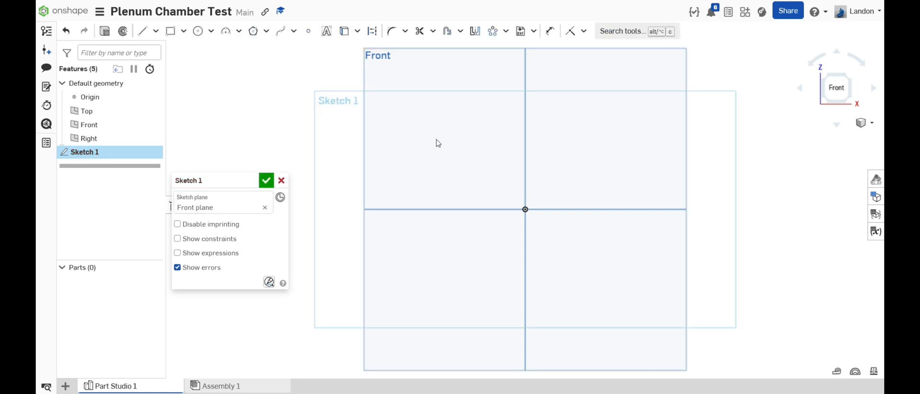
Step: Draw a horizontal construction line about 2.19 in long through the origin as the revolve axis
{"action": "left_click", "coordinate": [143, 38]}
{"action": "left_click", "coordinate": [375, 33]}
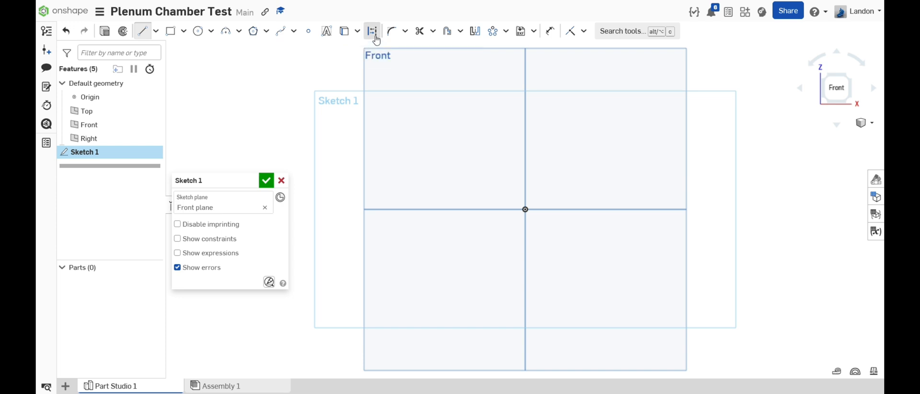
{"action": "left_click", "coordinate": [525, 210]}
{"action": "left_click", "coordinate": [595, 209]}
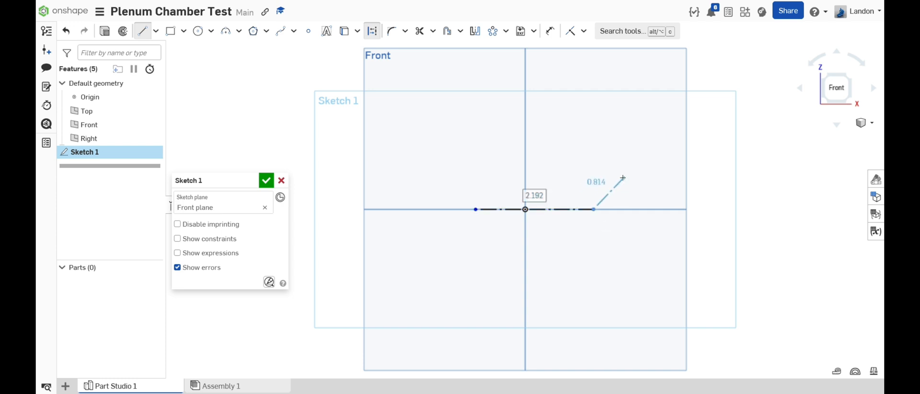
{"action": "key", "text": "Escape"}
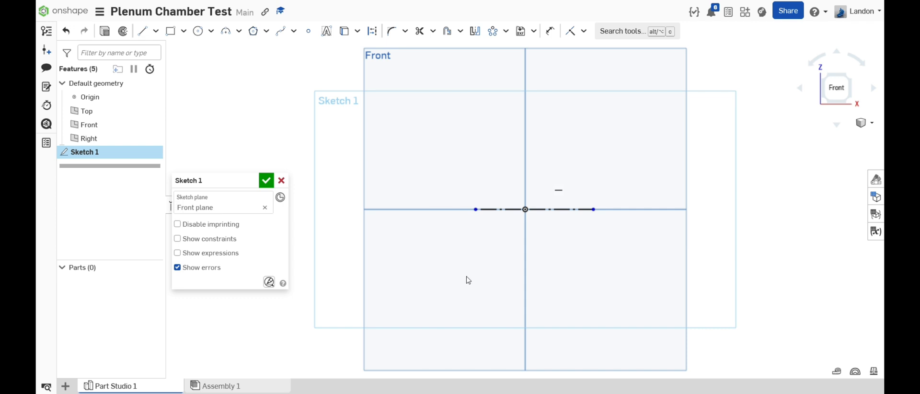
Step: Switch to the Plenum Chamber drawing and examine both sheets for the section shape and dimensions, then return to the sketch
{"action": "mouse_move", "coordinate": [383, 393]}
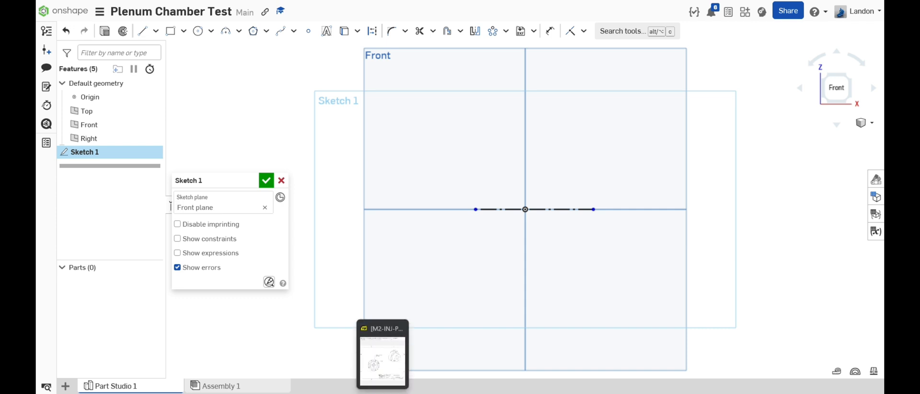
{"action": "left_click", "coordinate": [386, 380]}
{"action": "left_click", "coordinate": [385, 379]}
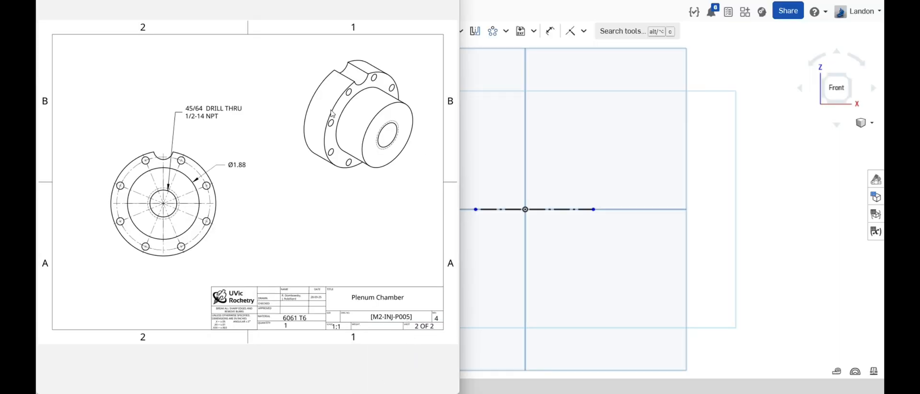
{"action": "scroll", "coordinate": [248, 182], "scroll_direction": "up", "scroll_amount": 1}
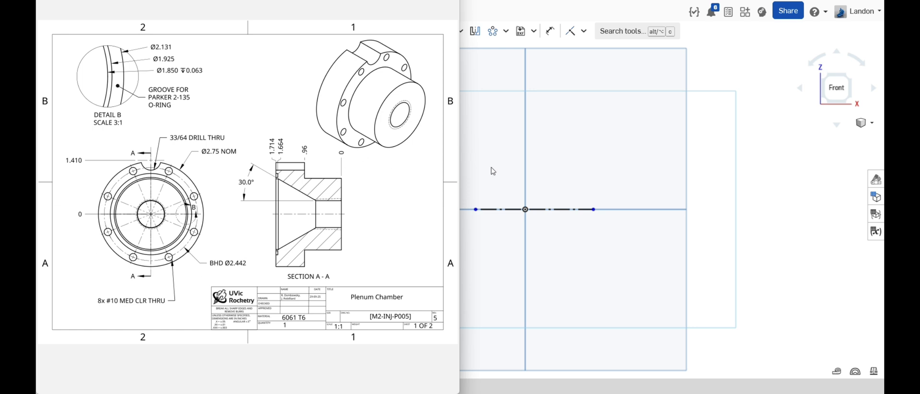
{"action": "left_click", "coordinate": [578, 177]}
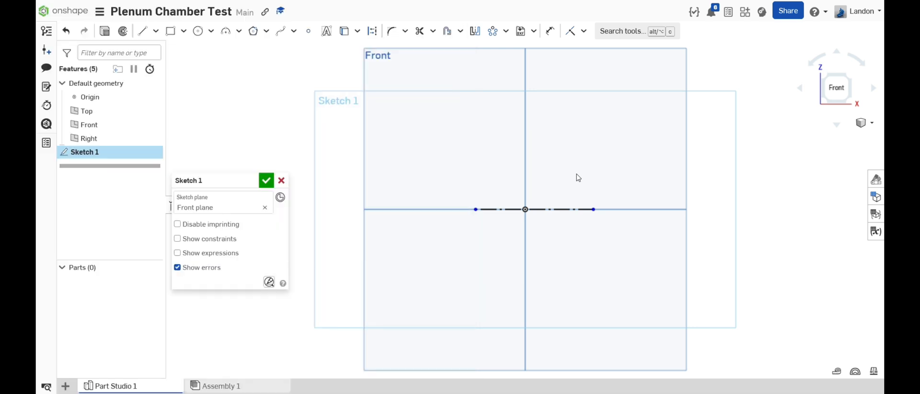
Step: Sketch the stepped outer outline above the axis: verticals of about 1.08 and 0.52 in, a step between them, and a 1.15 in top edge
{"action": "left_click", "coordinate": [143, 32]}
{"action": "left_click", "coordinate": [594, 136]}
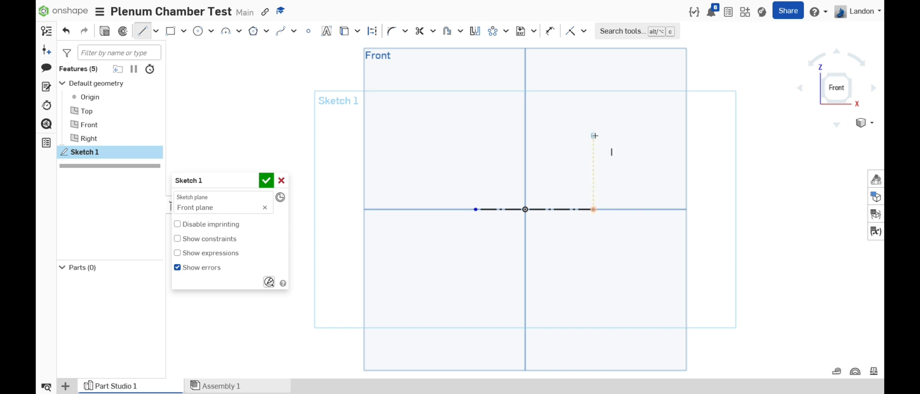
{"action": "left_click", "coordinate": [594, 78]}
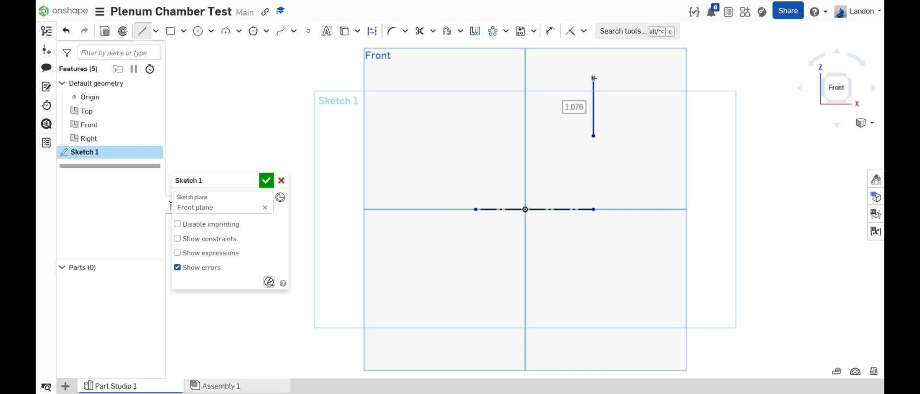
{"action": "left_click", "coordinate": [541, 78]}
{"action": "left_click", "coordinate": [541, 49]}
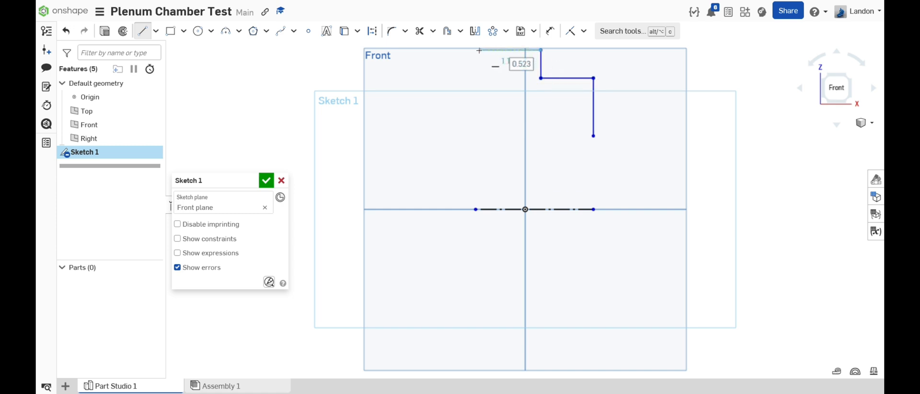
{"action": "left_click", "coordinate": [479, 50]}
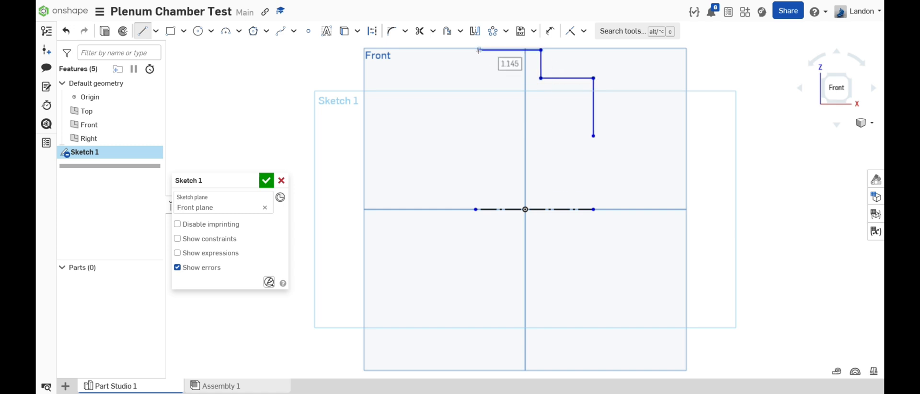
Step: Continue the outline down the left face with a rectangular O-ring groove notch about 0.32 in deep and a short vertical edge below it
{"action": "left_click", "coordinate": [480, 93]}
{"action": "left_click", "coordinate": [496, 93]}
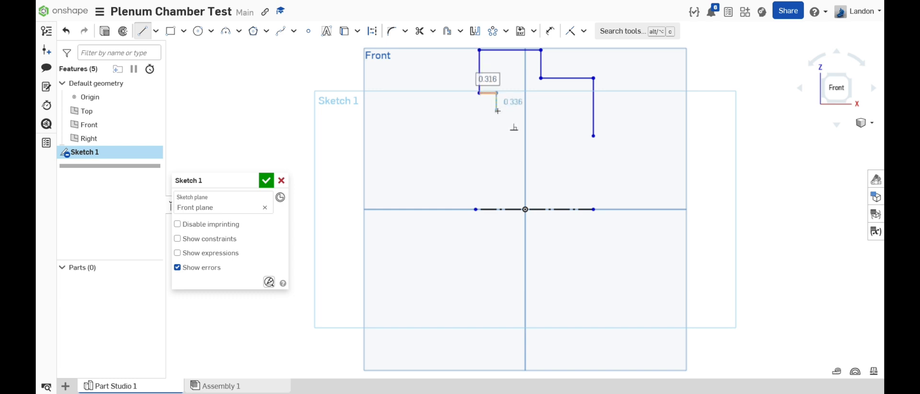
{"action": "left_click", "coordinate": [496, 111]}
{"action": "left_click", "coordinate": [480, 110]}
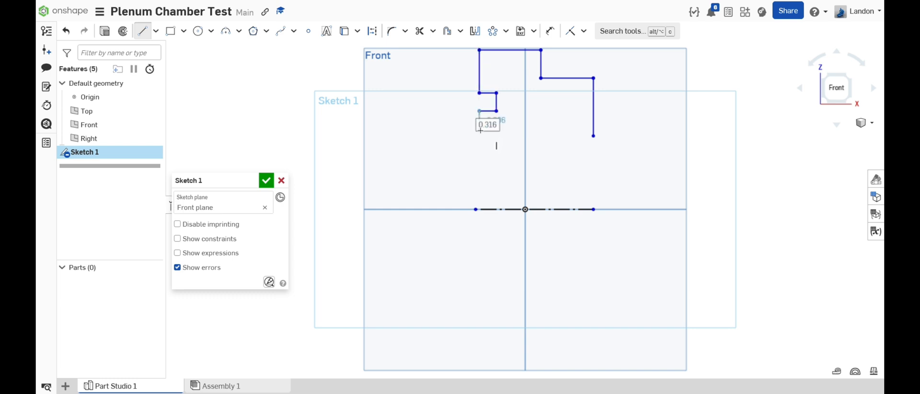
{"action": "left_click", "coordinate": [479, 135]}
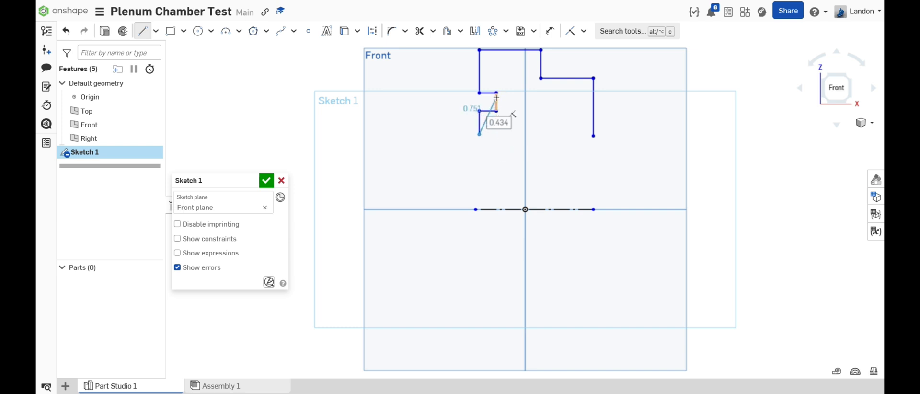
Step: Sketch the bore edge with lines of about 0.48 in horizontal, 0.97 in sloped and 0.78 in horizontal, and close the profile with a Coincident constraint
{"action": "left_click", "coordinate": [505, 135]}
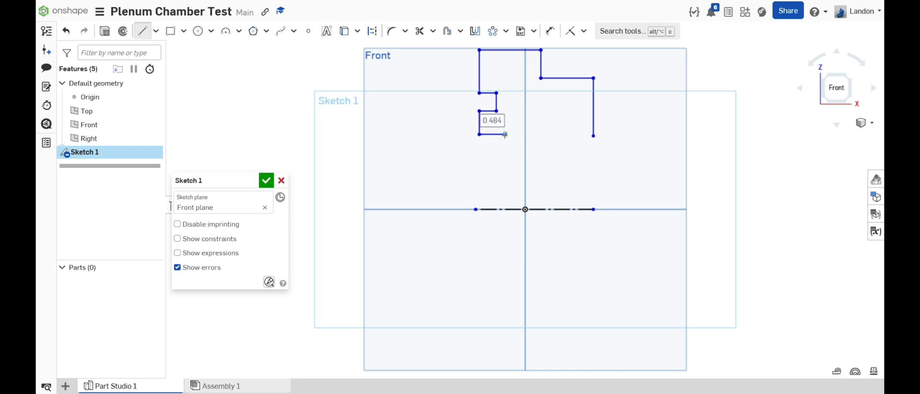
{"action": "left_click", "coordinate": [551, 159]}
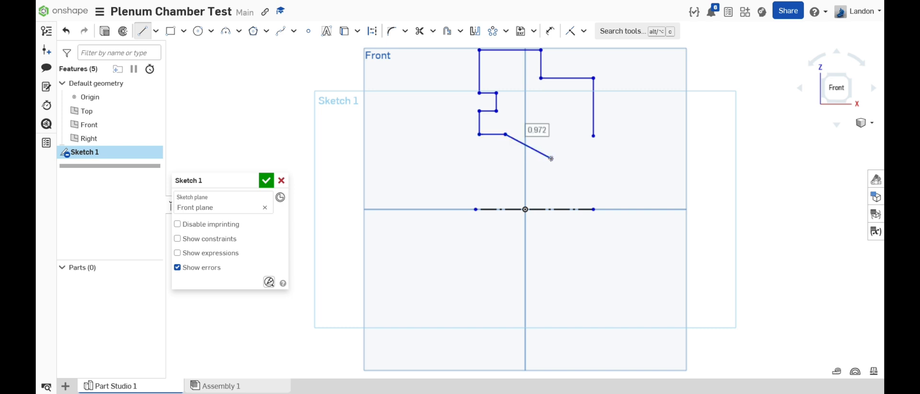
{"action": "left_click", "coordinate": [594, 159]}
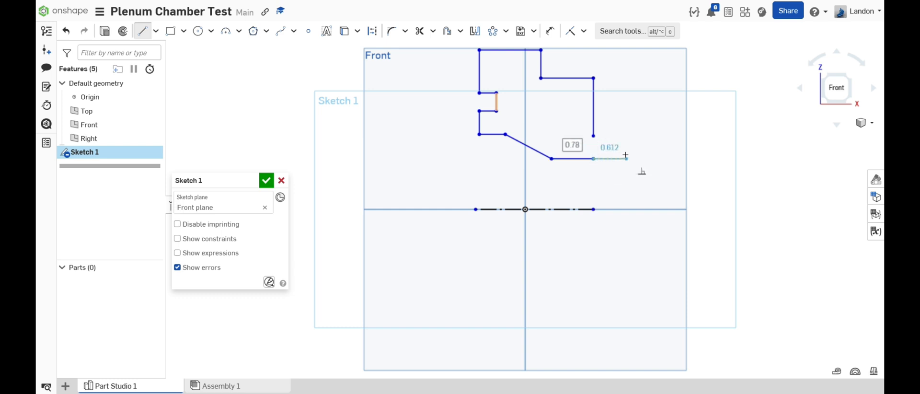
{"action": "key", "text": "Escape"}
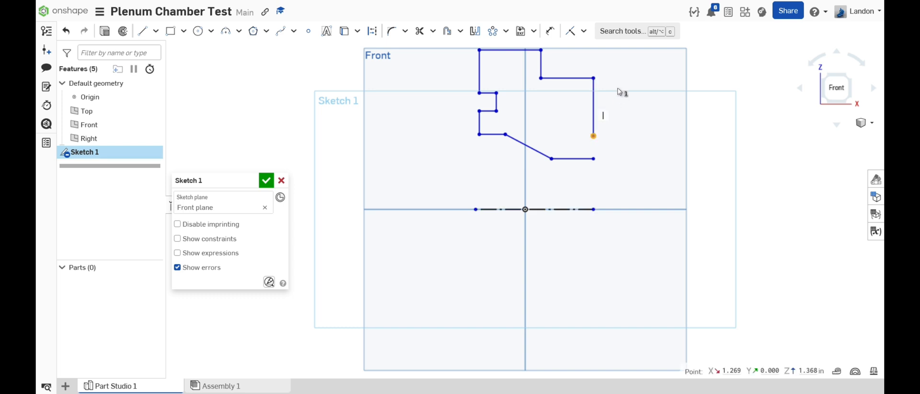
{"action": "left_click", "coordinate": [570, 31]}
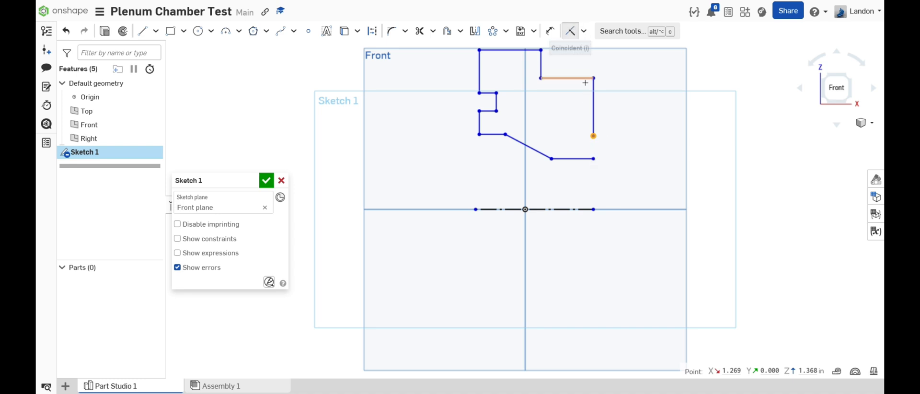
{"action": "left_click", "coordinate": [595, 159]}
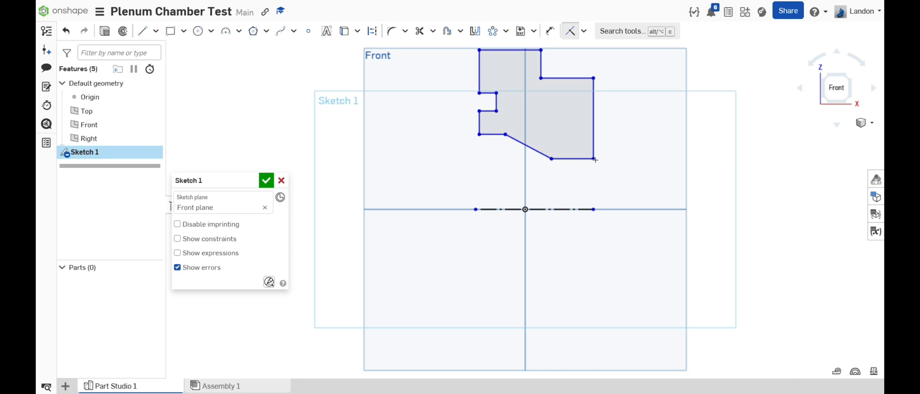
Step: Check the reference drawing and dimension the horizontal edge of the outer step to 0.96 in
{"action": "scroll", "coordinate": [526, 187], "scroll_direction": "down", "scroll_amount": 2}
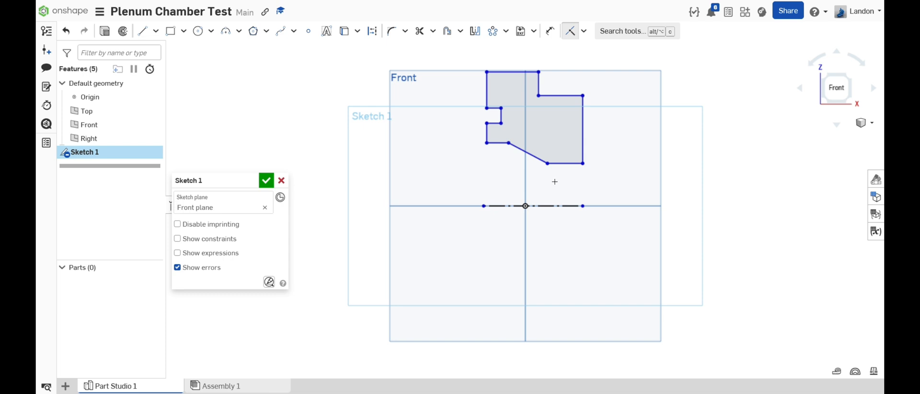
{"action": "scroll", "coordinate": [551, 224], "scroll_direction": "down", "scroll_amount": 2}
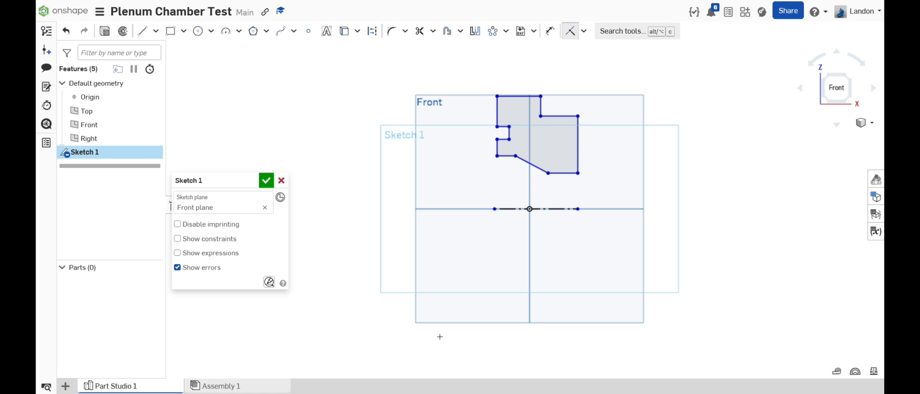
{"action": "mouse_move", "coordinate": [383, 390]}
{"action": "left_click", "coordinate": [397, 366]}
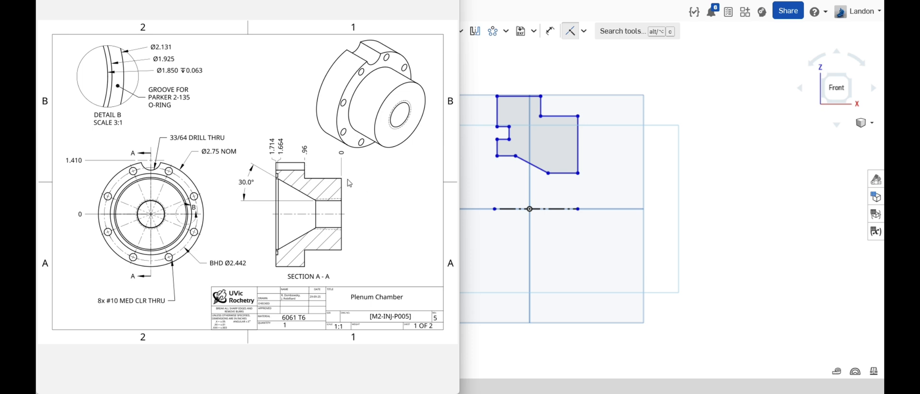
{"action": "left_click", "coordinate": [552, 32]}
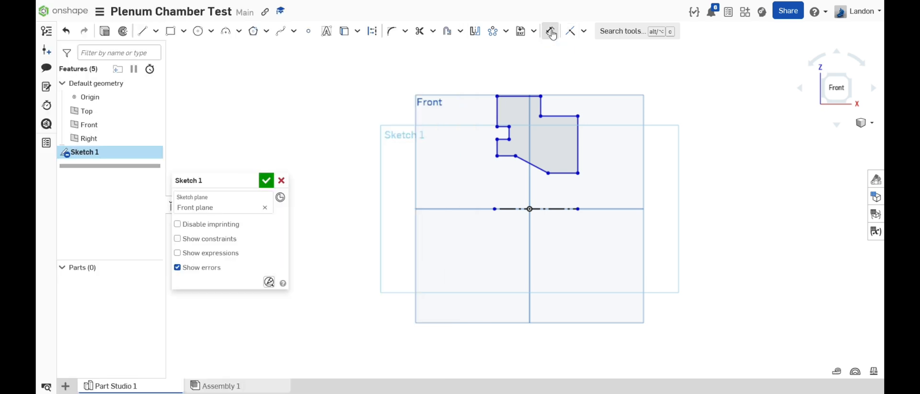
{"action": "left_click", "coordinate": [559, 116]}
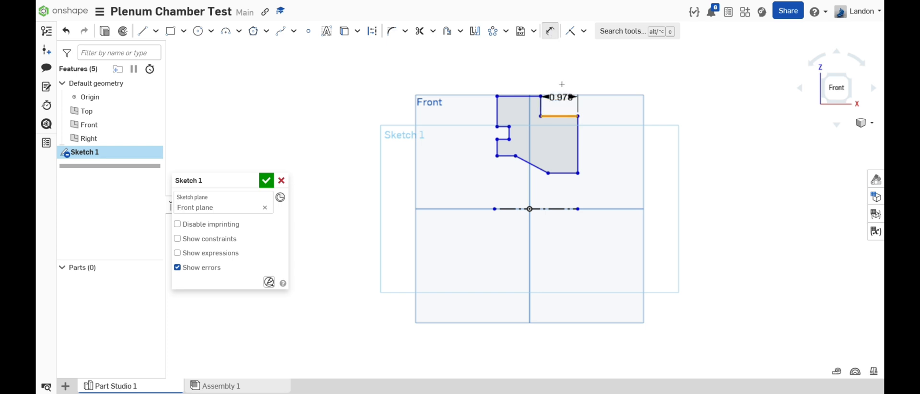
{"action": "left_click", "coordinate": [560, 54]}
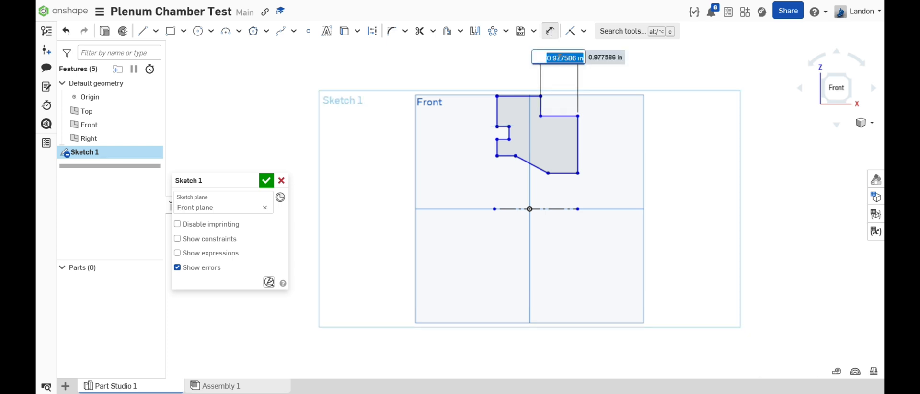
{"action": "type", "text": "0.96"}
{"action": "key", "text": "Return"}
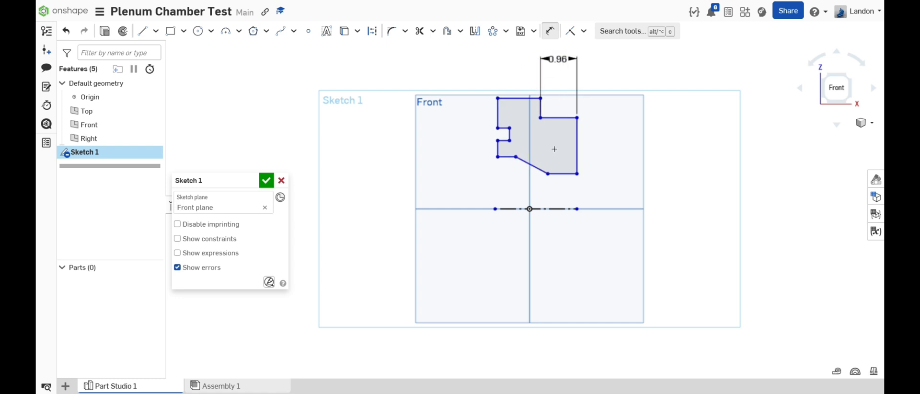
Step: Dimension the distance from the profile's right edge to the groove's inner vertical edge as 1.664 in
{"action": "left_click", "coordinate": [578, 119]}
{"action": "left_click", "coordinate": [510, 134]}
{"action": "left_click", "coordinate": [536, 70]}
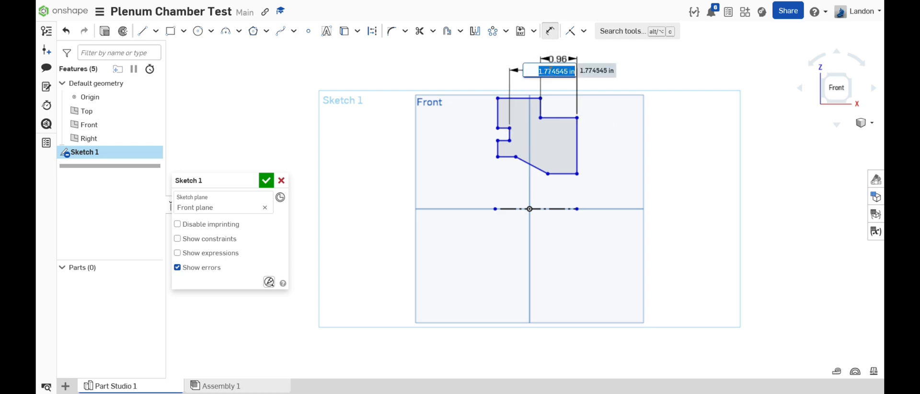
{"action": "mouse_move", "coordinate": [382, 391]}
{"action": "mouse_move", "coordinate": [383, 374]}
{"action": "type", "text": "1.664"}
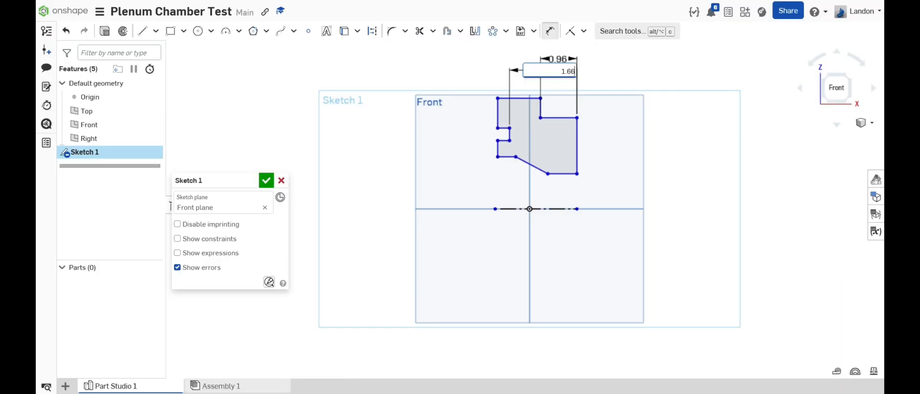
{"action": "key", "text": "Return"}
Step: Dimension the overall profile width between its right and left edges as 1.714 in
{"action": "left_click", "coordinate": [573, 118]}
{"action": "left_click", "coordinate": [542, 84]}
{"action": "type", "text": "1.714"}
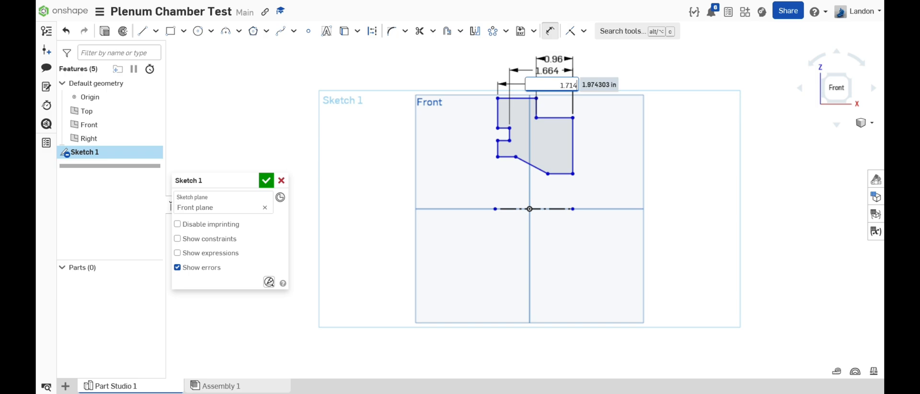
{"action": "key", "text": "Return"}
Step: Set the angle between the sloped bore line and the horizontal construction axis to 30 degrees
{"action": "mouse_move", "coordinate": [384, 380]}
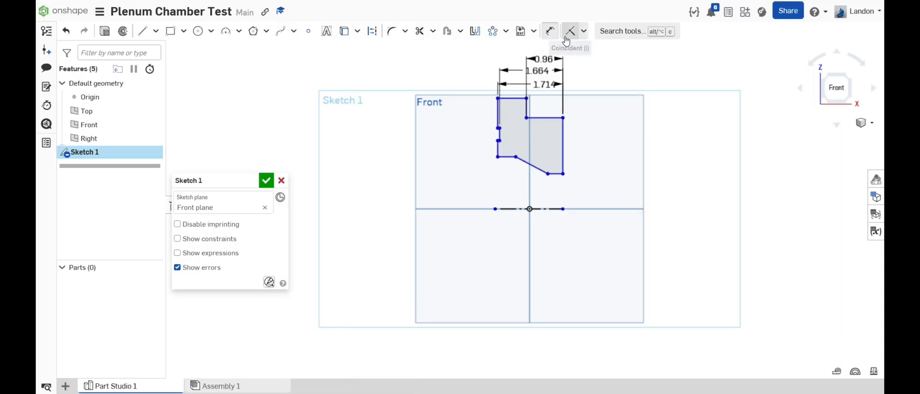
{"action": "left_click", "coordinate": [531, 165]}
{"action": "left_click", "coordinate": [520, 209]}
{"action": "left_click", "coordinate": [521, 196]}
{"action": "type", "text": "30"}
{"action": "key", "text": "Return"}
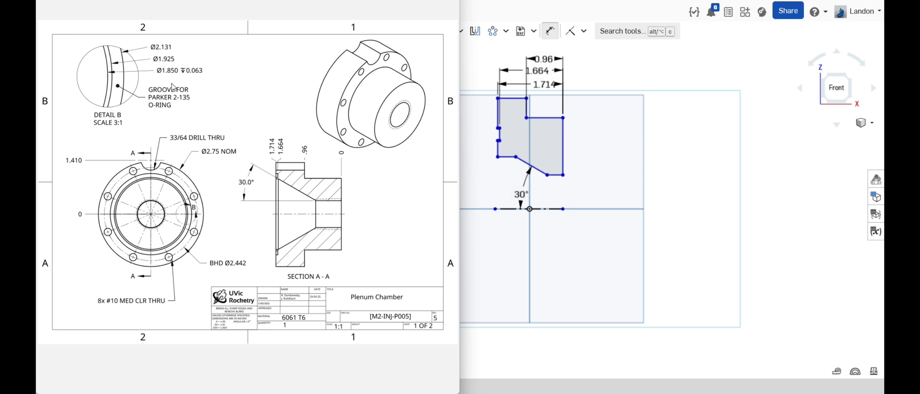
Step: Dimension the profile's lower-left corner, at the wide end of the bore, about the central axis as a 1.85 in diameter
{"action": "left_click", "coordinate": [558, 37]}
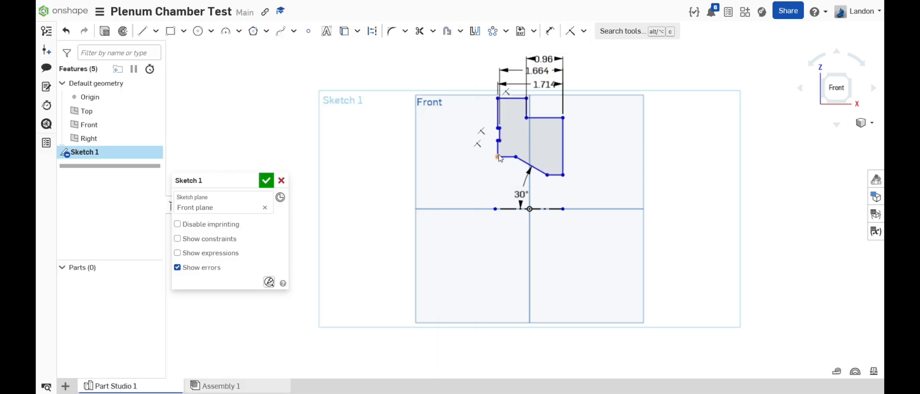
{"action": "left_click", "coordinate": [550, 31]}
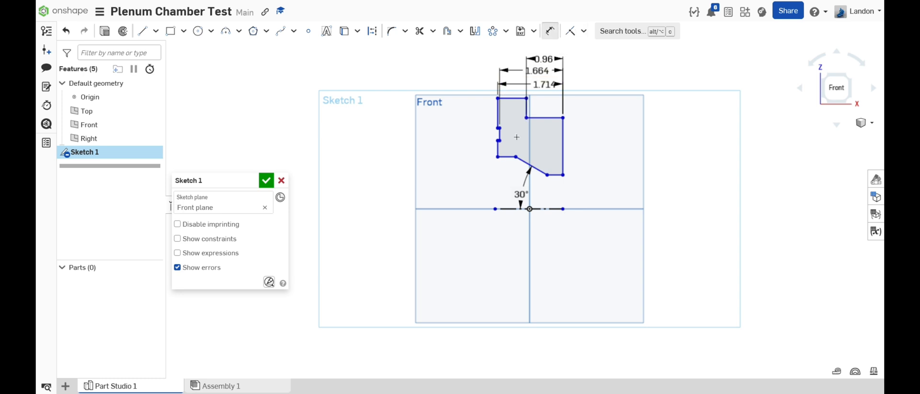
{"action": "left_click", "coordinate": [498, 157]}
{"action": "left_click", "coordinate": [508, 208]}
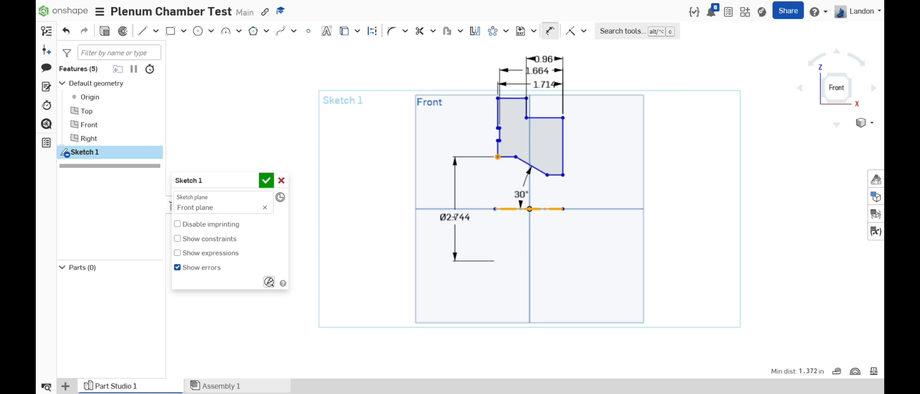
{"action": "left_click", "coordinate": [455, 218]}
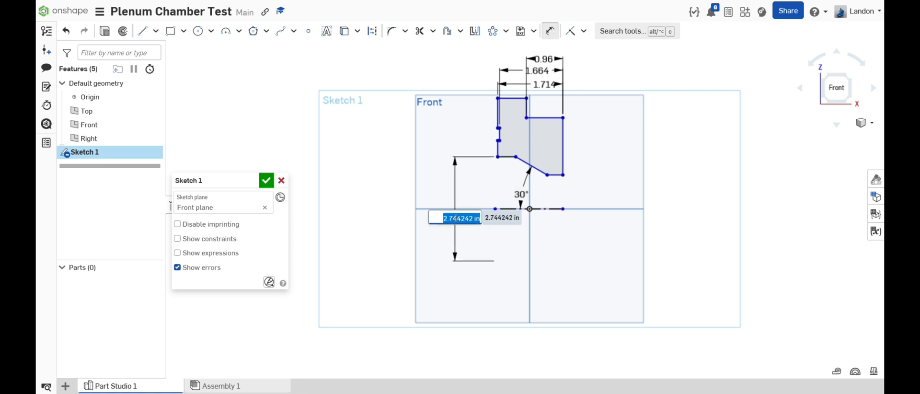
{"action": "type", "text": "1.85"}
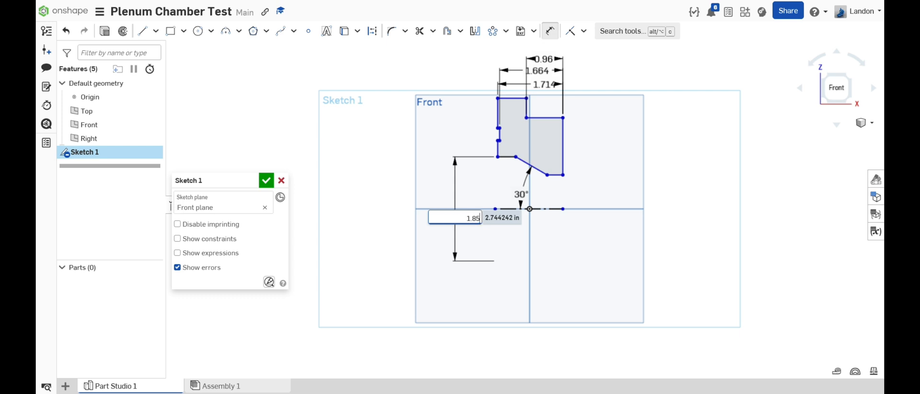
{"action": "key", "text": "Return"}
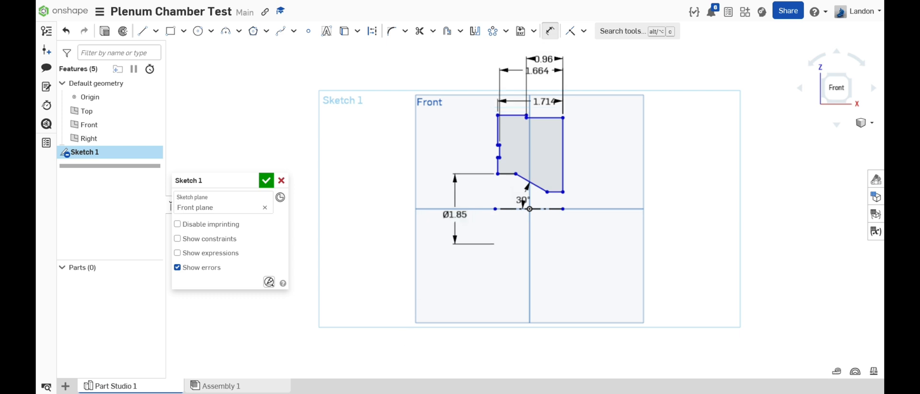
Step: Dimension the groove's lower corner about the central axis as a 1.925 in diameter
{"action": "left_click", "coordinate": [390, 372]}
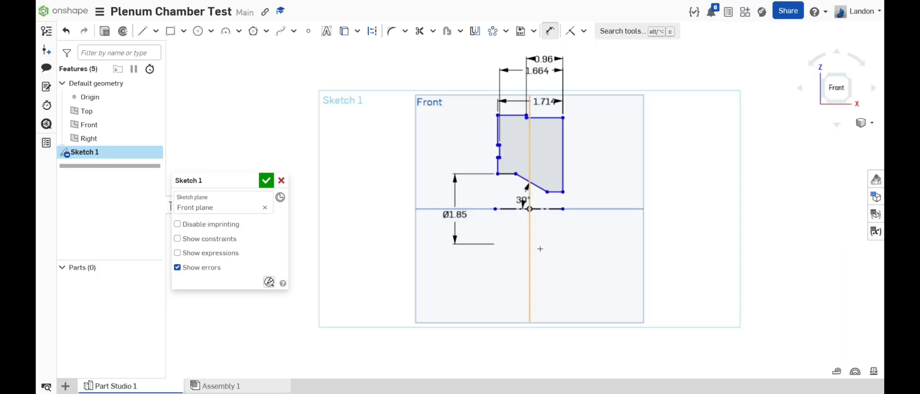
{"action": "left_click", "coordinate": [498, 157]}
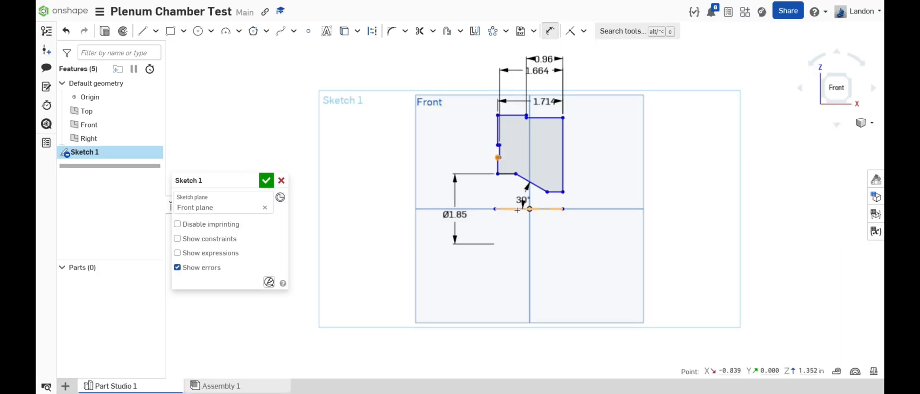
{"action": "left_click", "coordinate": [519, 209]}
{"action": "left_click", "coordinate": [403, 210]}
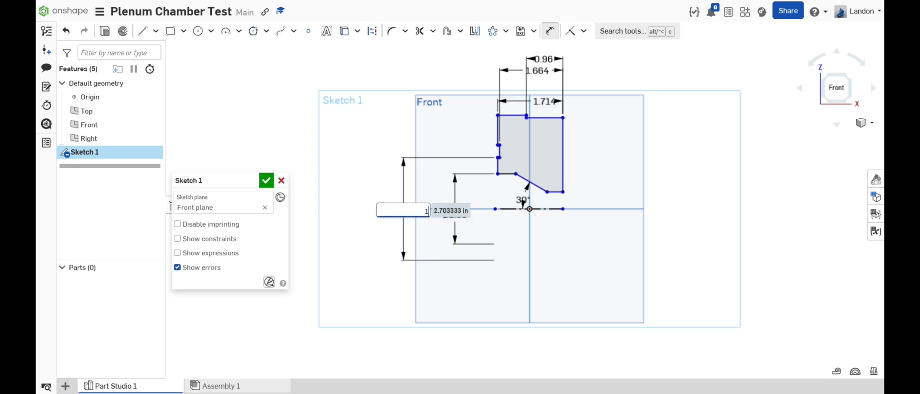
{"action": "type", "text": "1.925"}
{"action": "key", "text": "Return"}
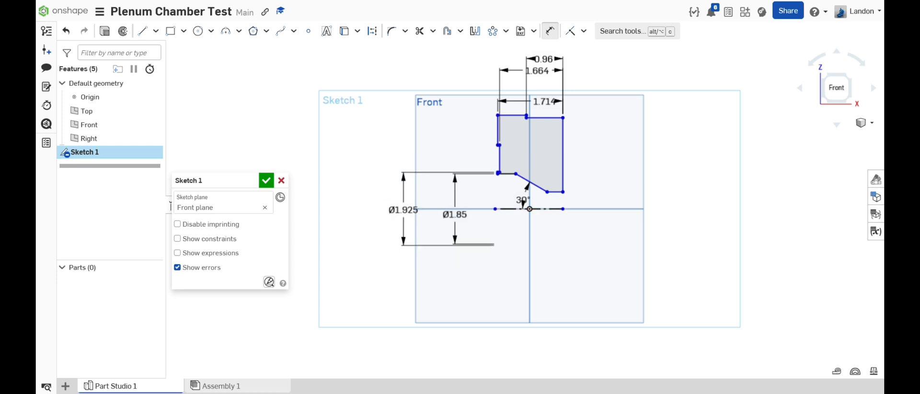
Step: Check the reference drawing and dimension the groove's upper corner about the central axis as a 2.131 in diameter
{"action": "left_click", "coordinate": [497, 144]}
{"action": "left_click", "coordinate": [509, 210]}
{"action": "left_click", "coordinate": [372, 220]}
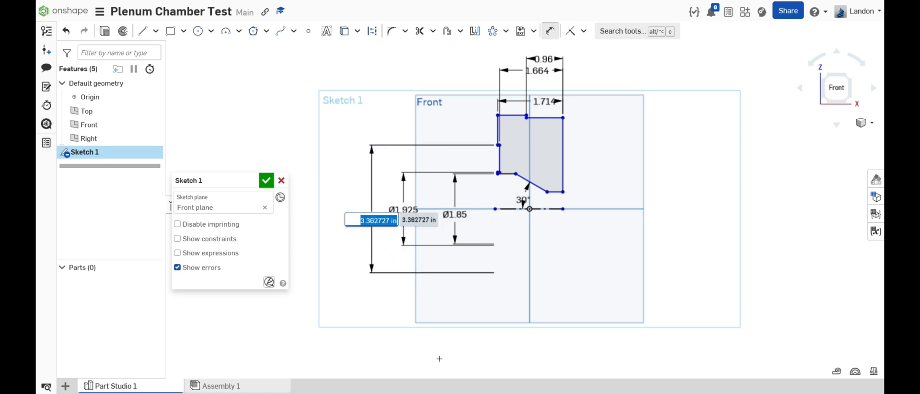
{"action": "left_click", "coordinate": [382, 379]}
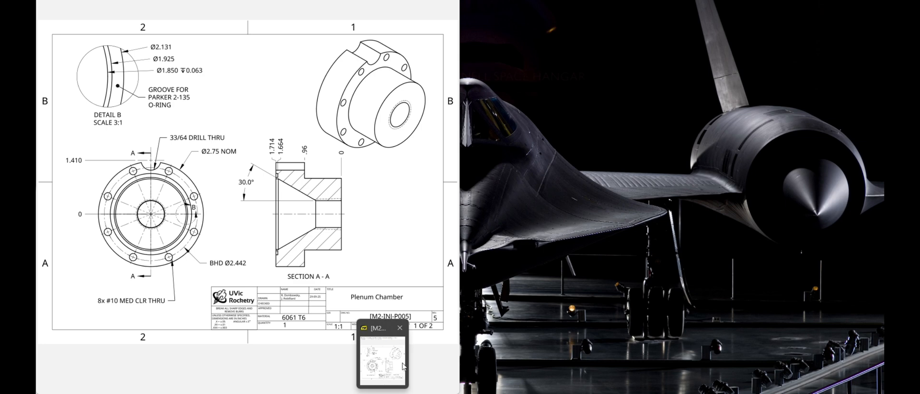
{"action": "key", "text": "alt+Tab"}
{"action": "type", "text": "2.125"}
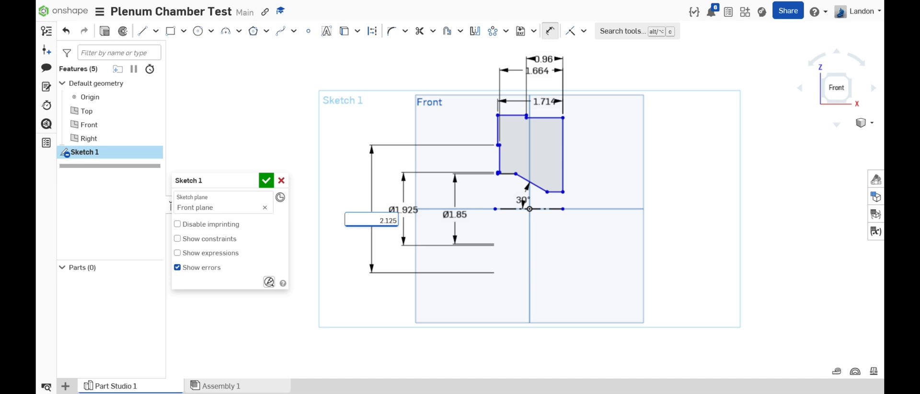
{"action": "left_click", "coordinate": [387, 372]}
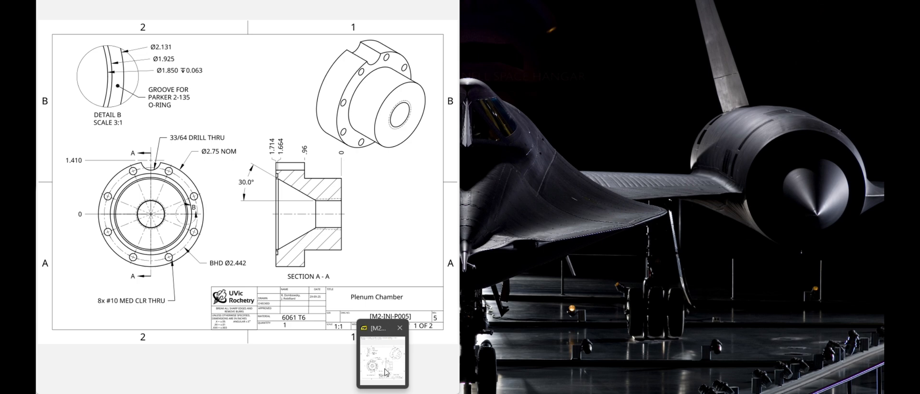
{"action": "left_click", "coordinate": [386, 372]}
{"action": "key", "text": "BackSpace"}
{"action": "key", "text": "BackSpace"}
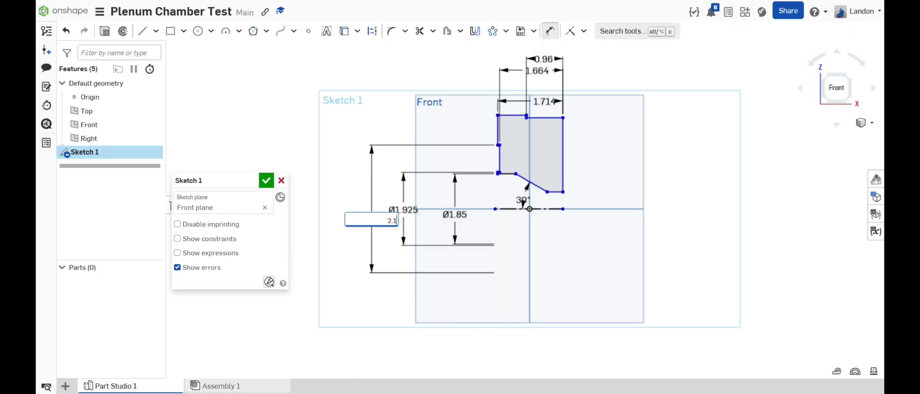
{"action": "type", "text": "31"}
{"action": "key", "text": "Return"}
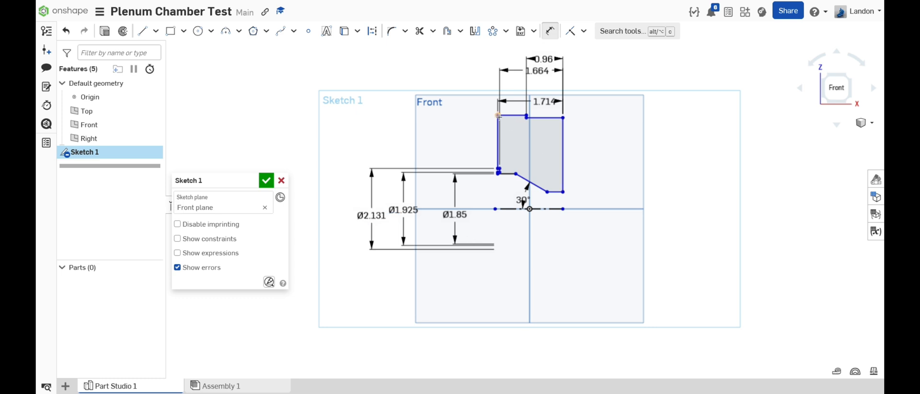
Step: Check the reference drawing and dimension the flange's outer corner about the central axis as a 2.75 in diameter
{"action": "left_click", "coordinate": [499, 115]}
{"action": "left_click", "coordinate": [511, 209]}
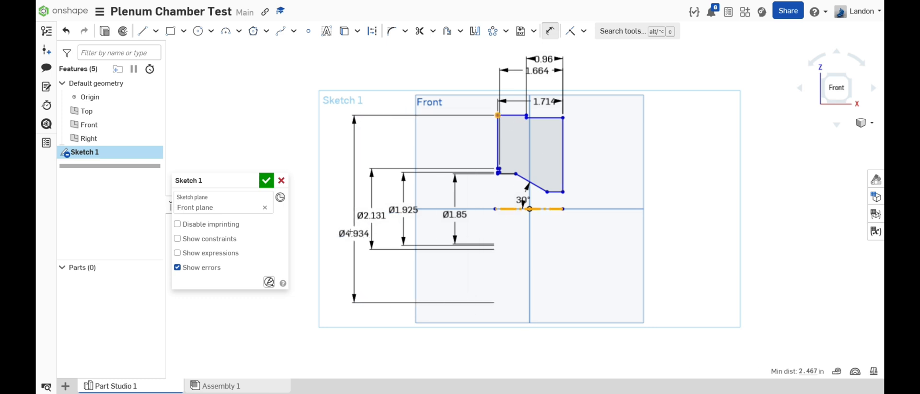
{"action": "left_click", "coordinate": [339, 219]}
{"action": "key", "text": "alt+Tab"}
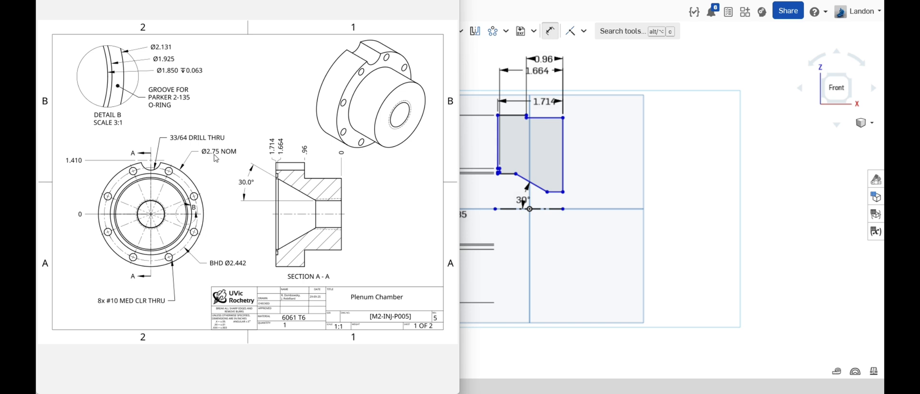
{"action": "left_click", "coordinate": [651, 172]}
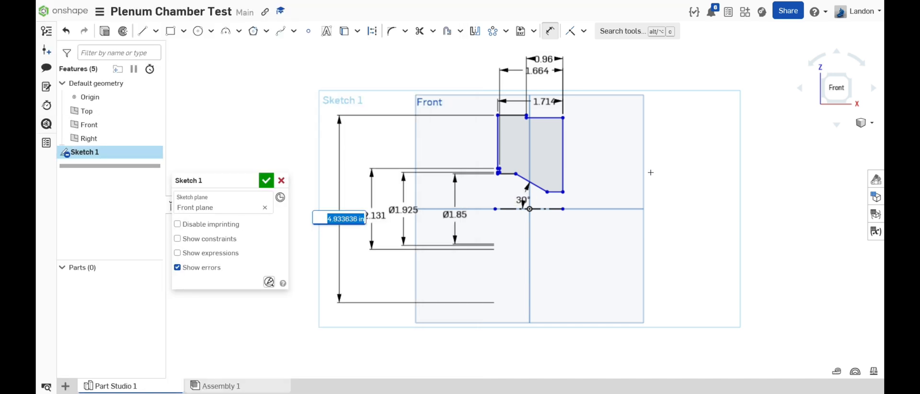
{"action": "type", "text": "2.75"}
{"action": "key", "text": "Return"}
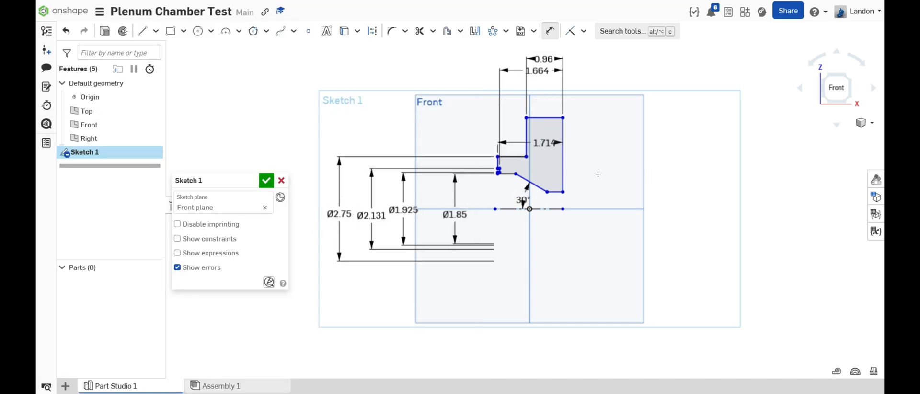
Step: Check the reference drawing's second sheet and dimension the boss's outer edge about the central axis as a 1.88 in diameter
{"action": "left_click", "coordinate": [526, 118]}
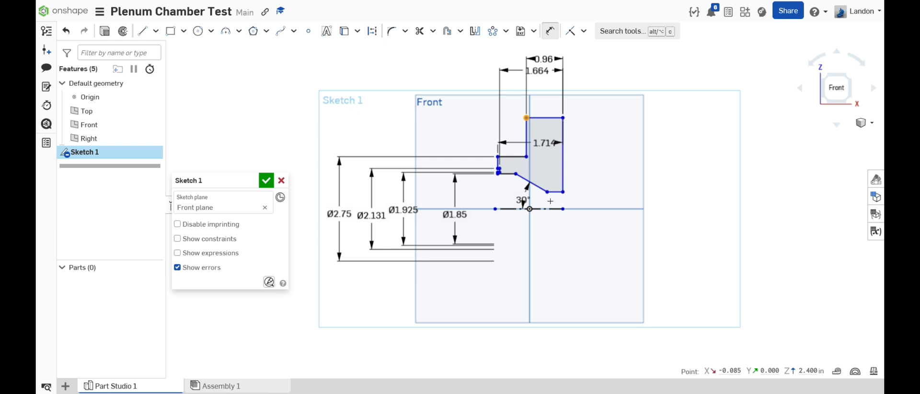
{"action": "left_click", "coordinate": [548, 210]}
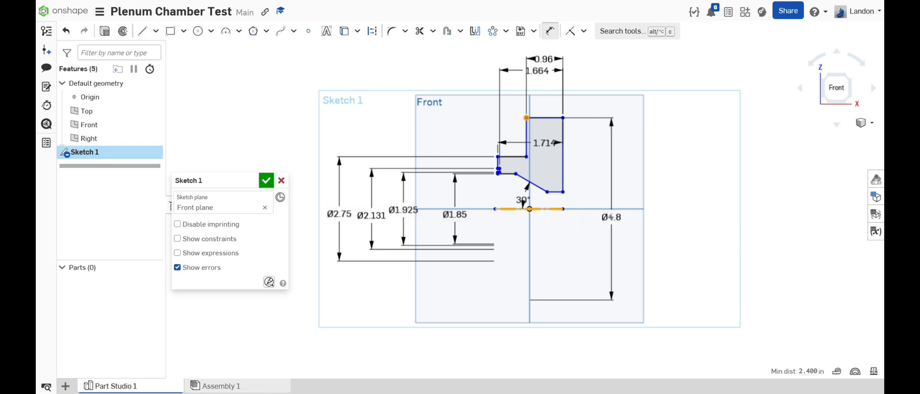
{"action": "left_click", "coordinate": [604, 229]}
{"action": "mouse_move", "coordinate": [384, 392]}
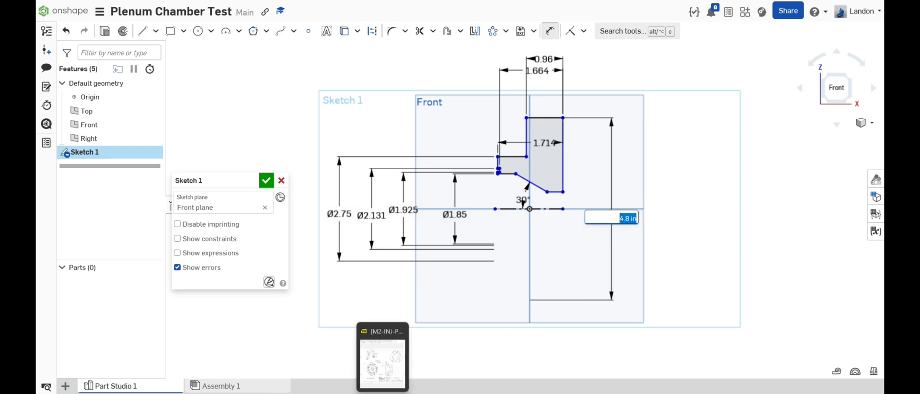
{"action": "left_click", "coordinate": [384, 361]}
{"action": "scroll", "coordinate": [248, 182], "scroll_direction": "down", "scroll_amount": 1}
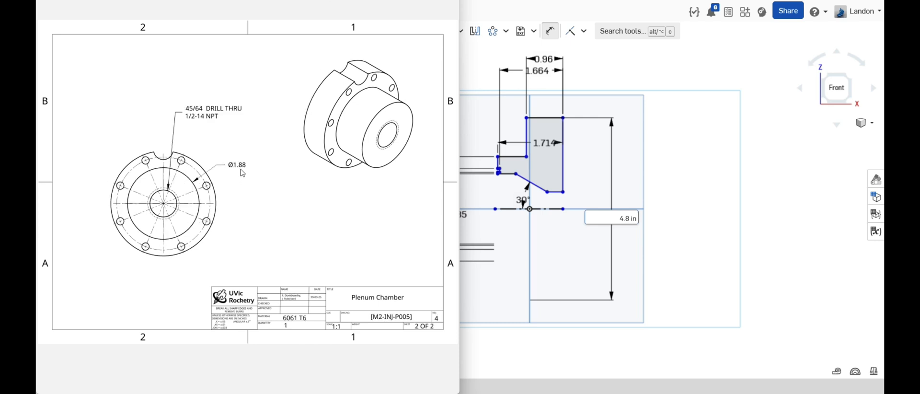
{"action": "left_click", "coordinate": [632, 219]}
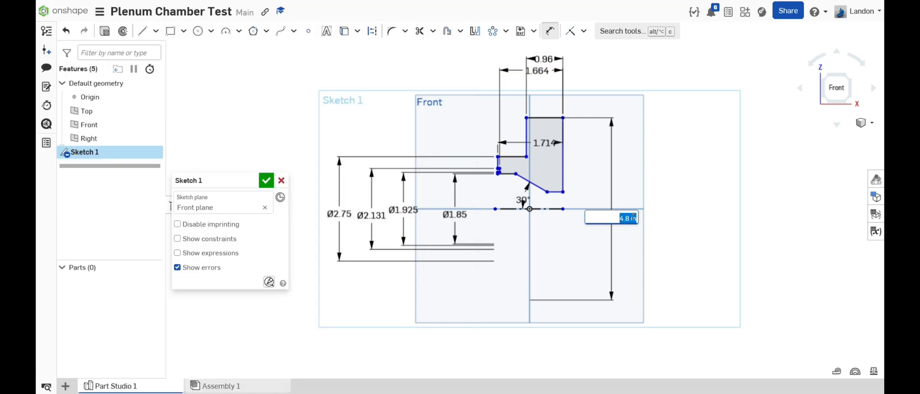
{"action": "type", "text": "1.88"}
{"action": "key", "text": "Return"}
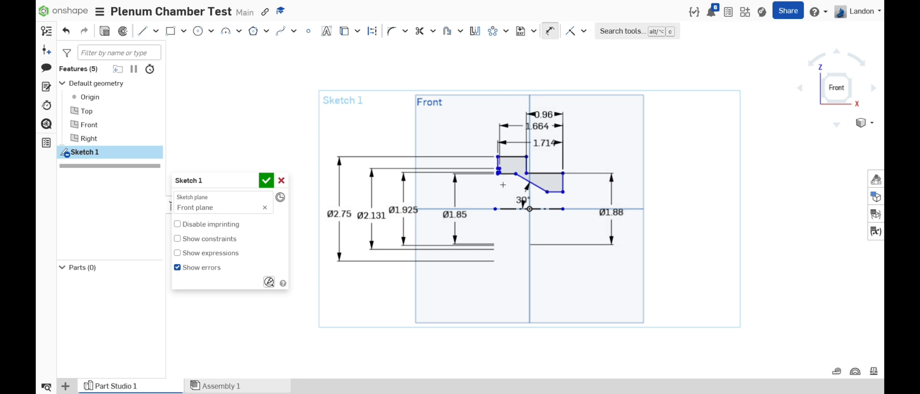
Step: Check the reference drawing's first sheet and dimension the short horizontal edge before the sloped bore line to 0.063 in
{"action": "scroll", "coordinate": [503, 184], "scroll_direction": "up", "scroll_amount": 6}
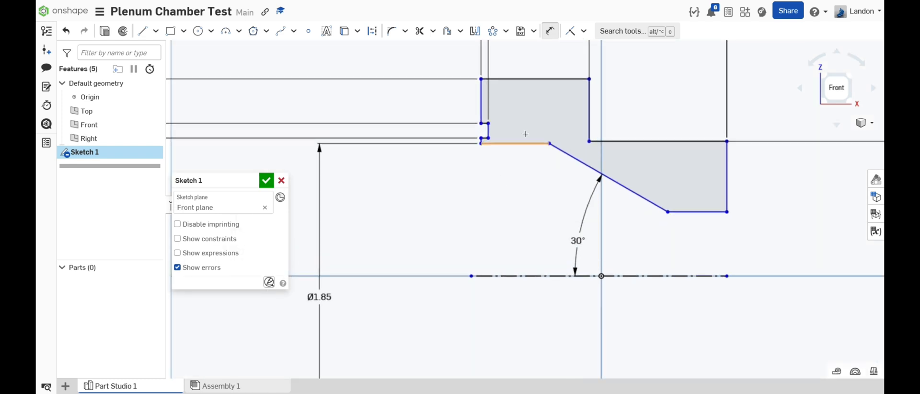
{"action": "left_click", "coordinate": [518, 143]}
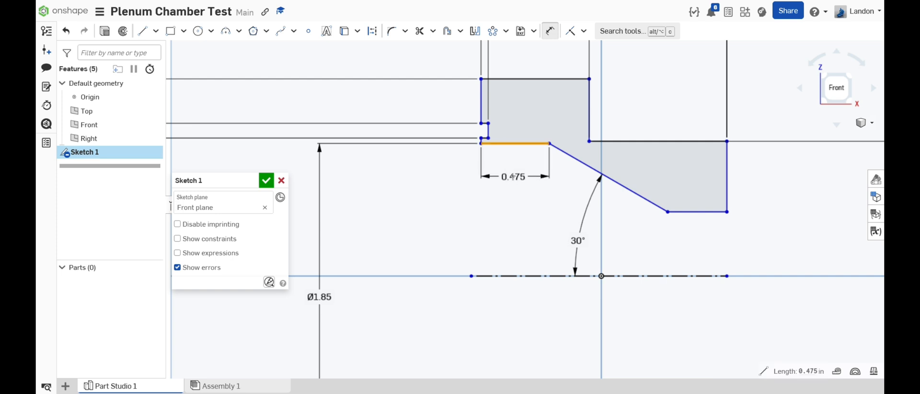
{"action": "left_click", "coordinate": [513, 176]}
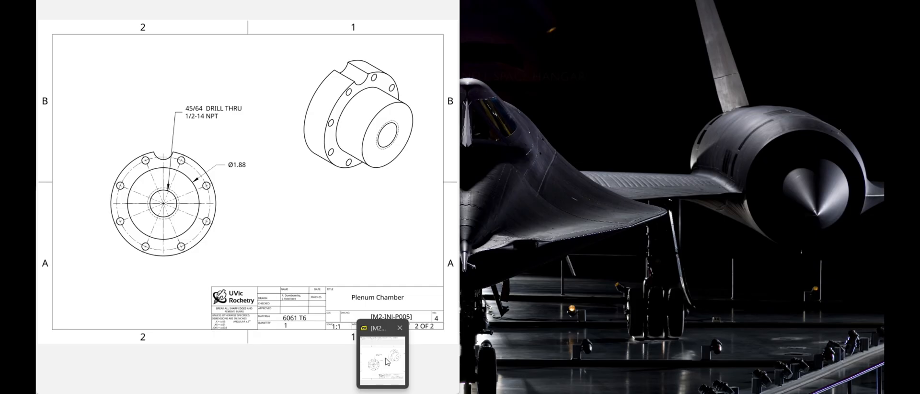
{"action": "left_click", "coordinate": [386, 359]}
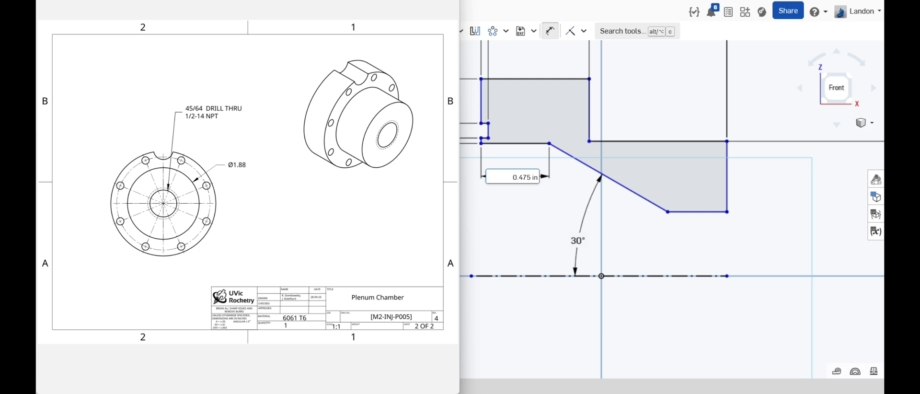
{"action": "scroll", "coordinate": [309, 115], "scroll_direction": "up", "scroll_amount": 1}
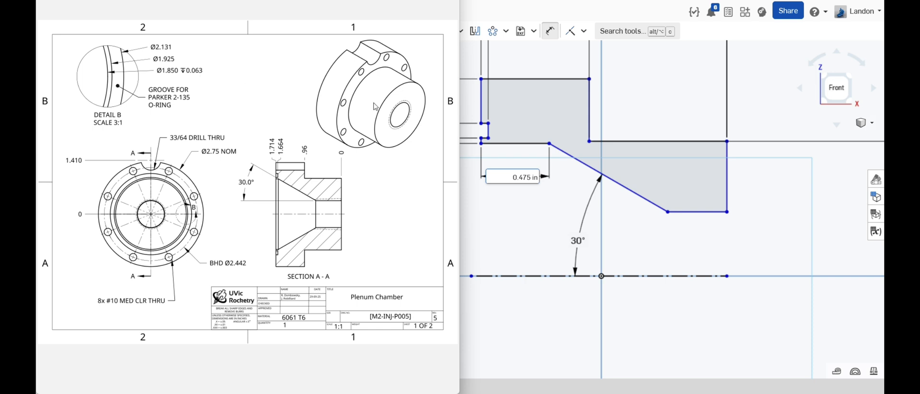
{"action": "double_click", "coordinate": [527, 178]}
{"action": "triple_click", "coordinate": [526, 178]}
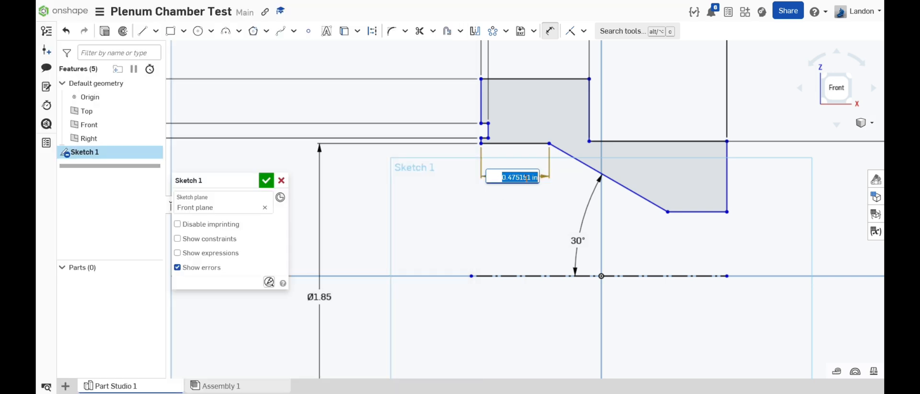
{"action": "key", "text": "BackSpace"}
{"action": "type", "text": "0.475"}
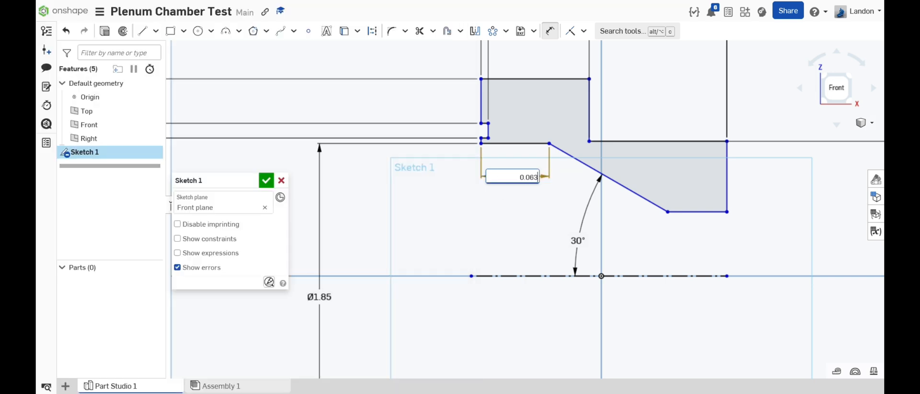
{"action": "key", "text": "Return"}
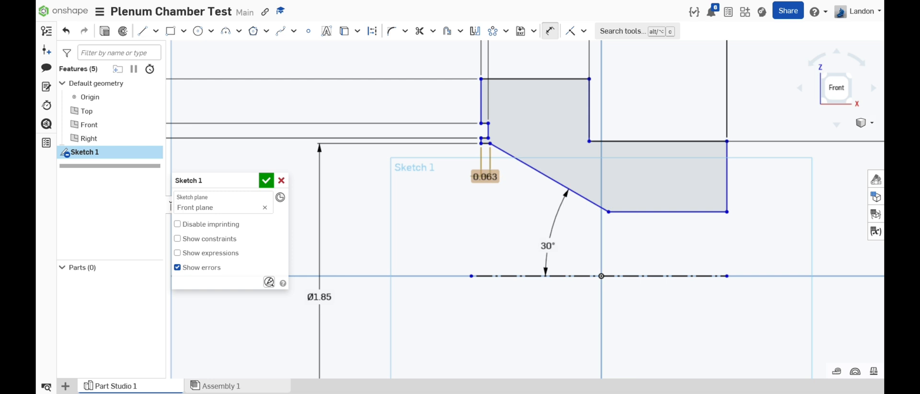
{"action": "scroll", "coordinate": [547, 250], "scroll_direction": "down", "scroll_amount": 2}
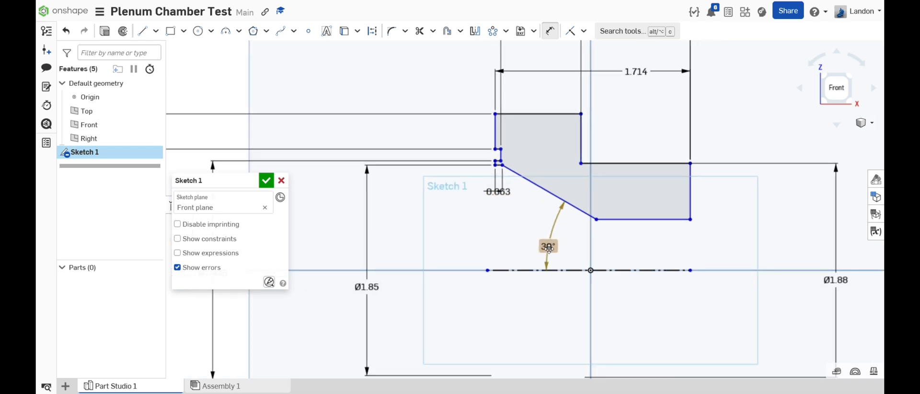
Step: Check both sheets of the reference drawing and dimension the bore's end corner about the central axis as a 0.5 in diameter
{"action": "scroll", "coordinate": [433, 265], "scroll_direction": "down", "scroll_amount": 1}
{"action": "scroll", "coordinate": [673, 287], "scroll_direction": "up", "scroll_amount": 2}
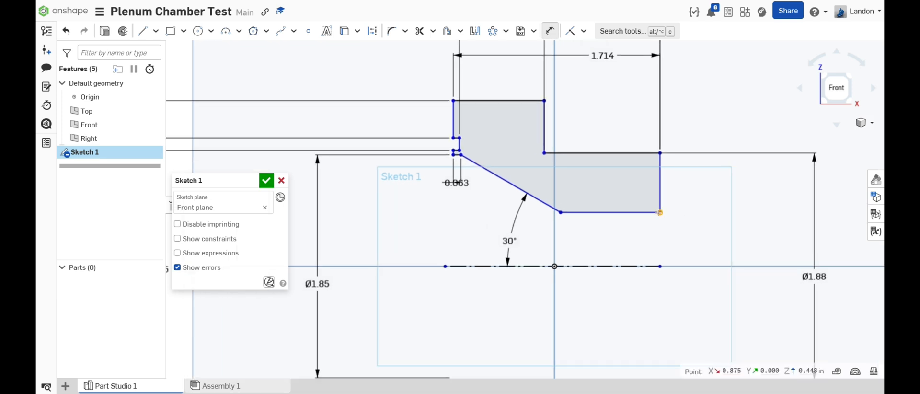
{"action": "left_click", "coordinate": [650, 267]}
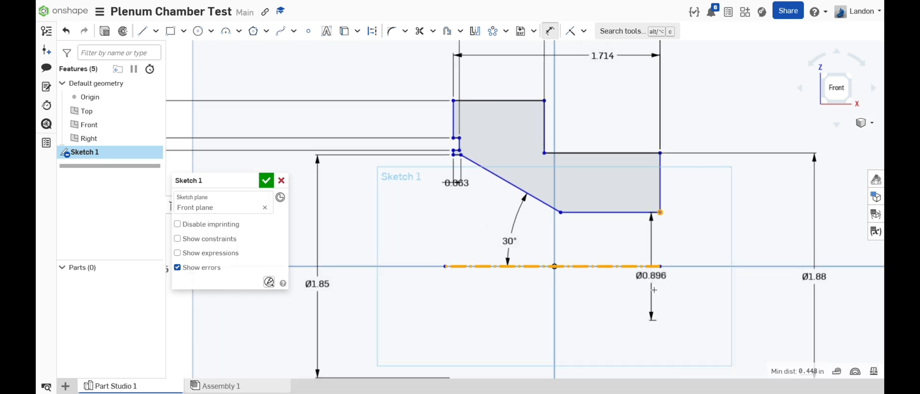
{"action": "left_click", "coordinate": [704, 284]}
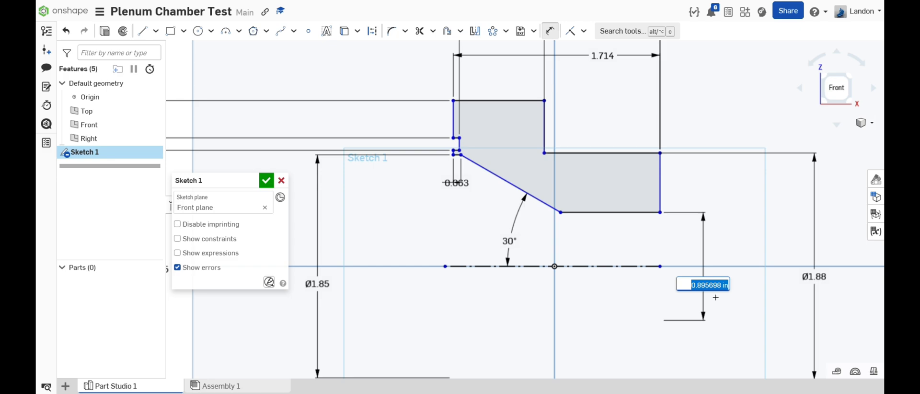
{"action": "left_click", "coordinate": [381, 385]}
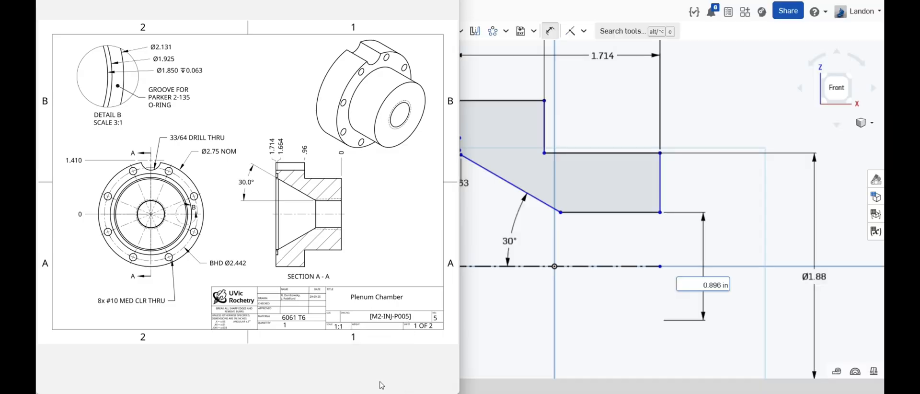
{"action": "key", "text": "Down"}
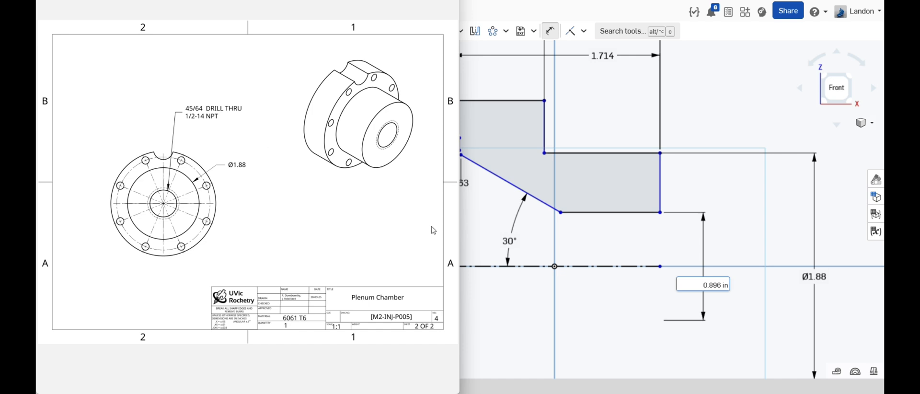
{"action": "left_click", "coordinate": [718, 285]}
{"action": "triple_click", "coordinate": [717, 285]}
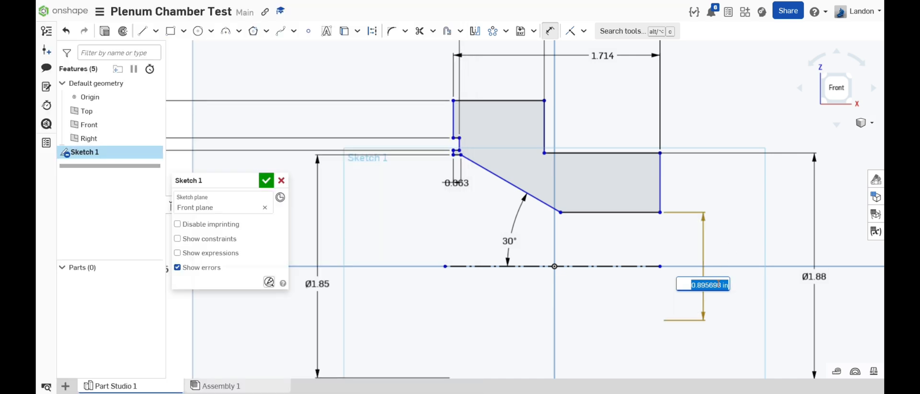
{"action": "type", "text": "45"}
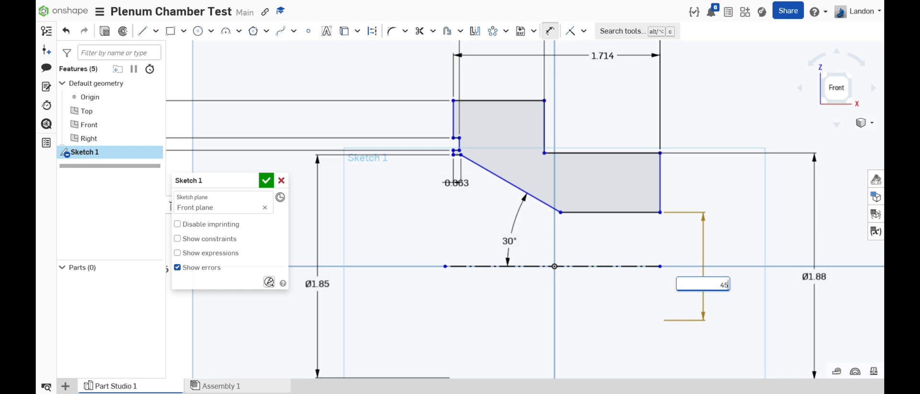
{"action": "type", "text": "/64"}
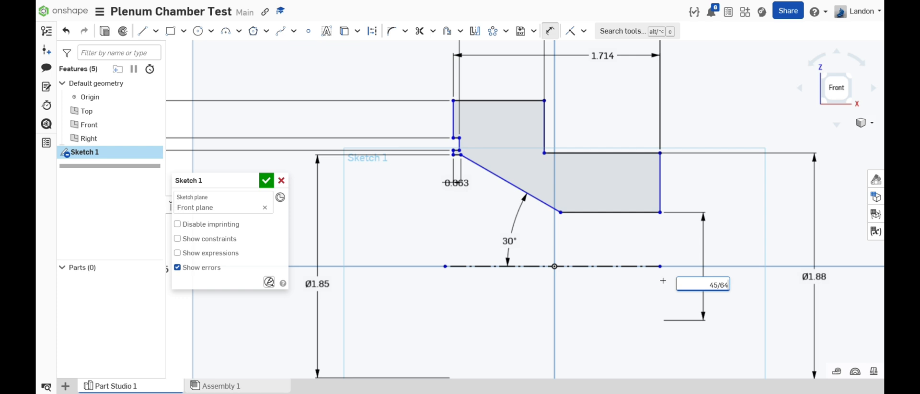
{"action": "key", "text": "BackSpace"}
{"action": "key", "text": "BackSpace"}
{"action": "key", "text": "BackSpace"}
{"action": "key", "text": "BackSpace"}
{"action": "key", "text": "BackSpace"}
{"action": "type", "text": "0.5"}
{"action": "key", "text": "Return"}
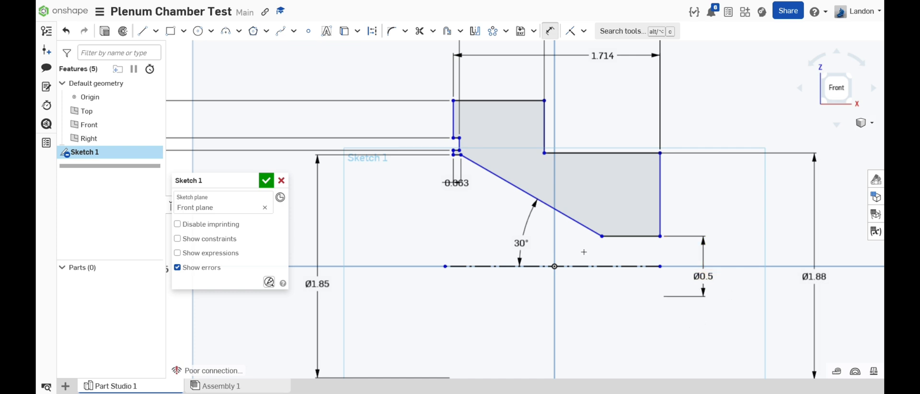
Step: Shift the profile along the central axis and place the centreline's boss-side end point on the origin
{"action": "key", "text": "Escape"}
{"action": "mouse_move", "coordinate": [597, 244]}
{"action": "left_mouse_down"}
{"action": "mouse_move", "coordinate": [565, 246]}
{"action": "mouse_move", "coordinate": [643, 245]}
{"action": "mouse_move", "coordinate": [613, 253]}
{"action": "left_mouse_up"}
{"action": "mouse_move", "coordinate": [567, 268]}
{"action": "left_mouse_down"}
{"action": "mouse_move", "coordinate": [594, 259]}
{"action": "mouse_move", "coordinate": [571, 243]}
{"action": "mouse_move", "coordinate": [496, 251]}
{"action": "mouse_move", "coordinate": [516, 255]}
{"action": "left_mouse_up"}
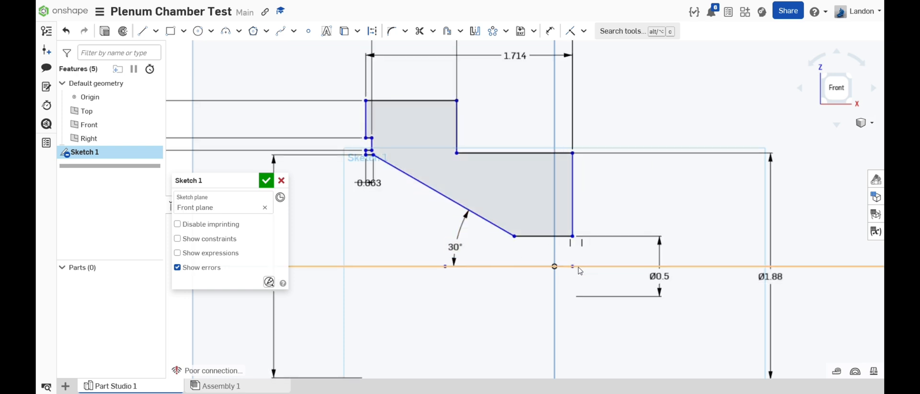
{"action": "left_click_drag", "start_coordinate": [574, 270], "coordinate": [555, 266]}
{"action": "scroll", "coordinate": [569, 309], "scroll_direction": "down", "scroll_amount": 3}
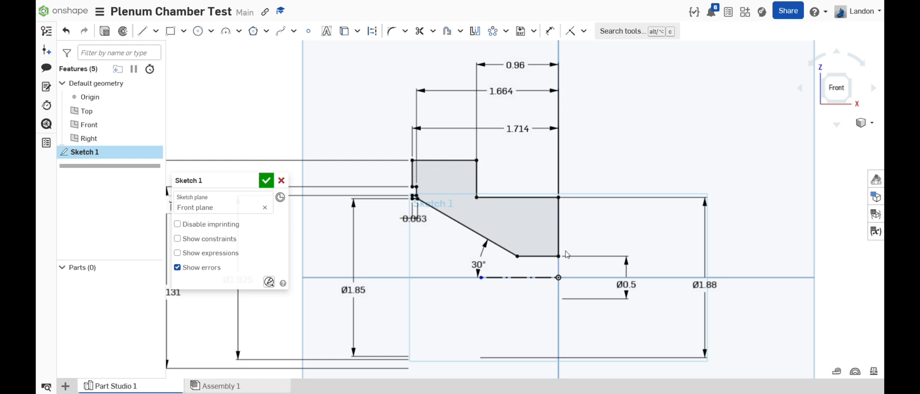
Step: Revolve the half-section profile a full turn about the sketch centreline as a new solid
{"action": "left_click", "coordinate": [127, 35]}
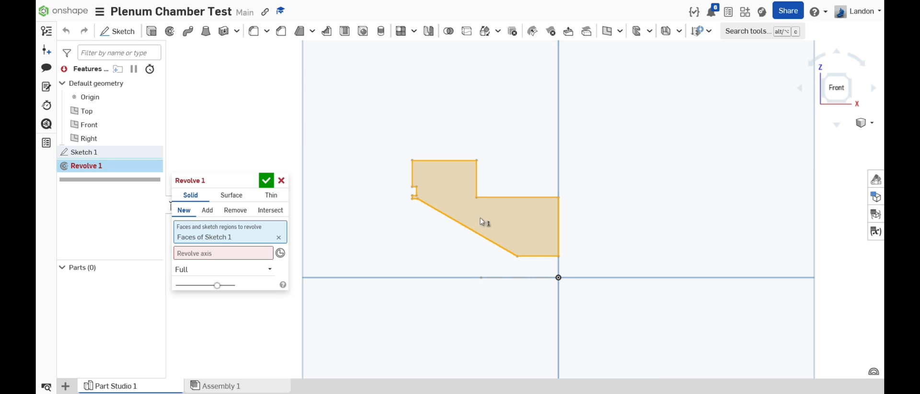
{"action": "left_click", "coordinate": [246, 256]}
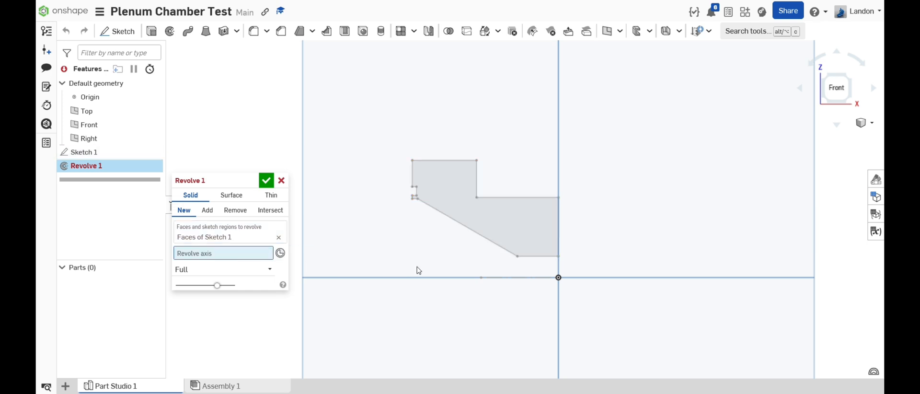
{"action": "left_click", "coordinate": [507, 278]}
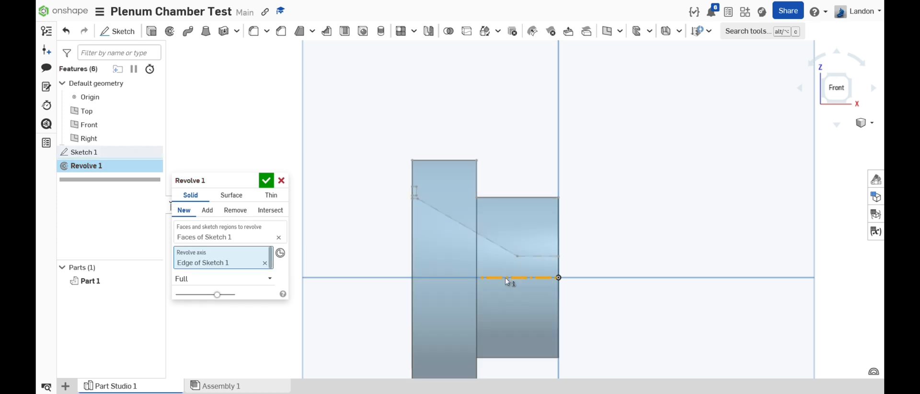
{"action": "left_click", "coordinate": [267, 180]}
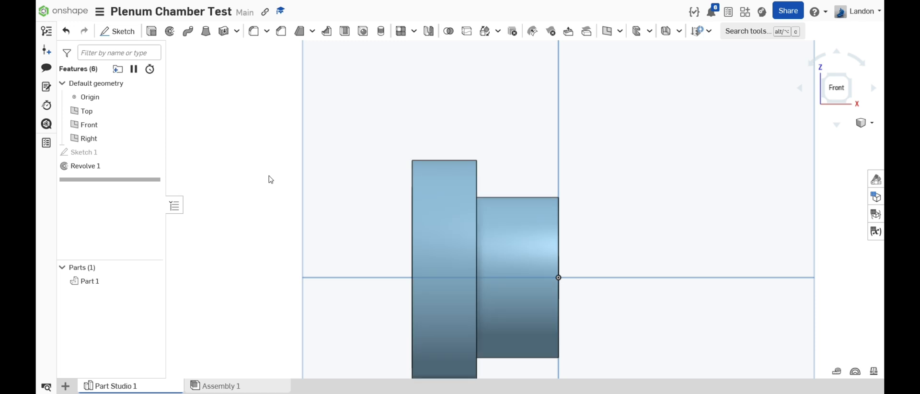
Step: Start a new sketch on the boss's flat end face, seen from the Right view
{"action": "key", "text": "shift+4"}
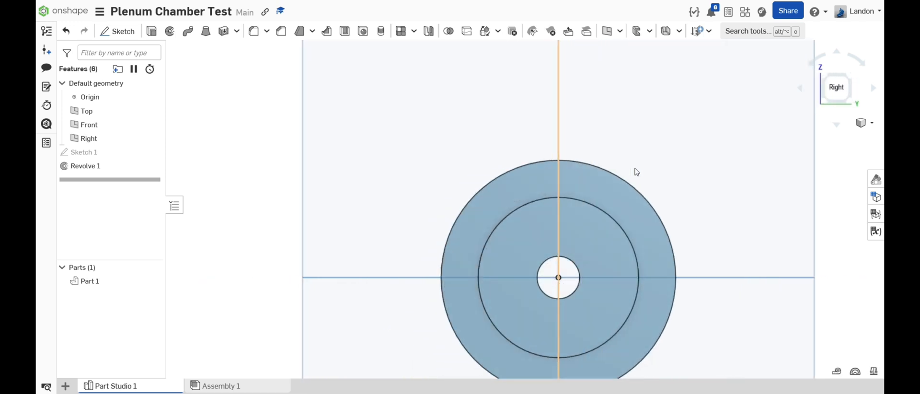
{"action": "left_click", "coordinate": [837, 87]}
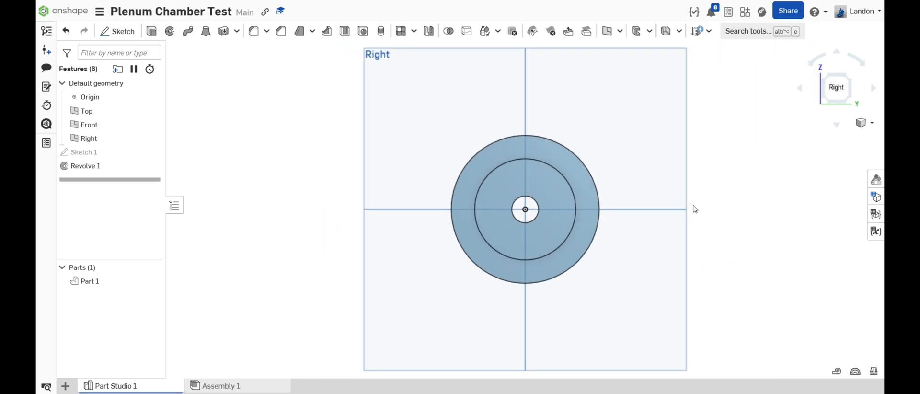
{"action": "scroll", "coordinate": [585, 218], "scroll_direction": "up", "scroll_amount": 3}
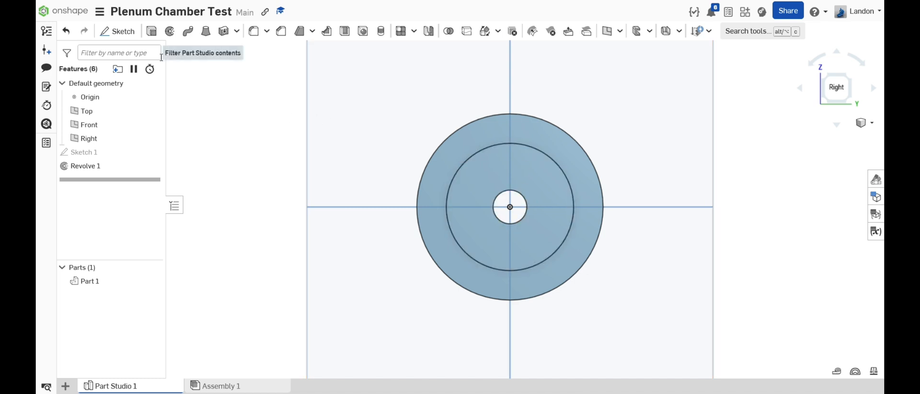
{"action": "left_click", "coordinate": [128, 38]}
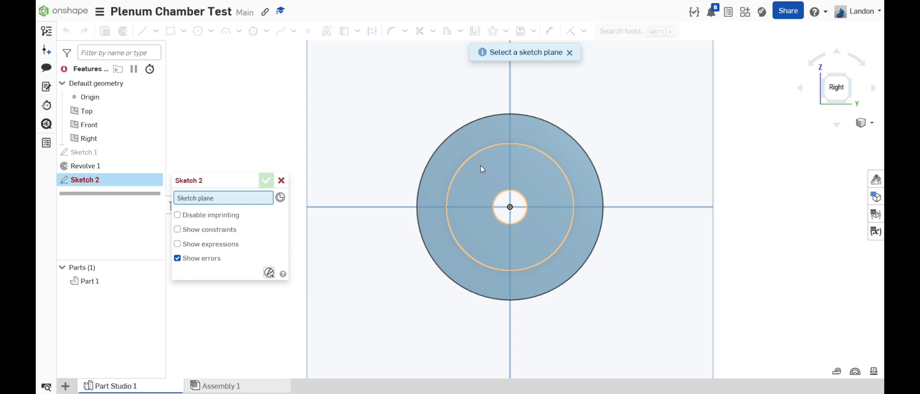
{"action": "left_click", "coordinate": [500, 172]}
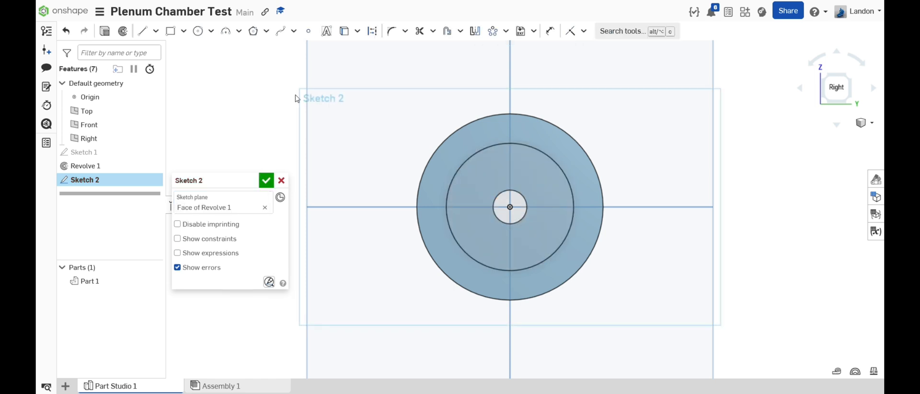
Step: Draw a circle centred on the origin and set its diameter to the reference drawing's bolt circle value of 2.442 in
{"action": "left_click", "coordinate": [198, 30]}
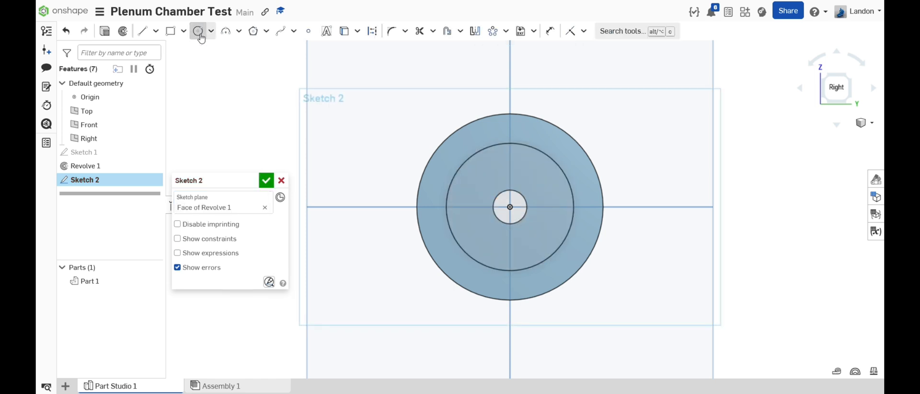
{"action": "left_click", "coordinate": [510, 207]}
{"action": "left_click", "coordinate": [568, 150]}
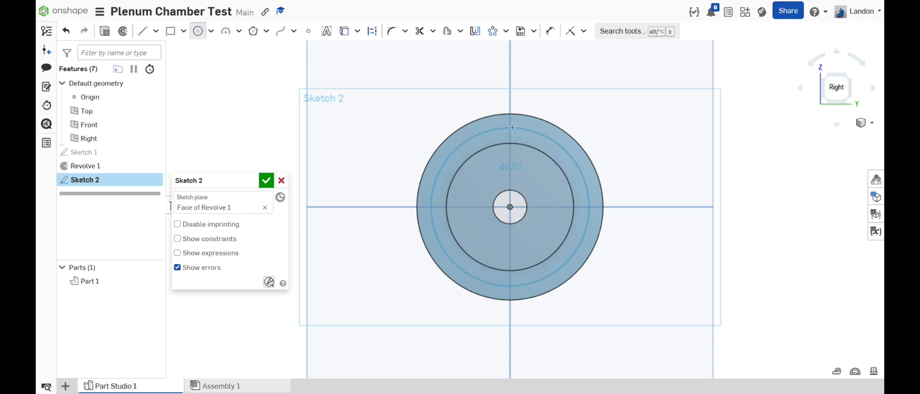
{"action": "left_click", "coordinate": [551, 31]}
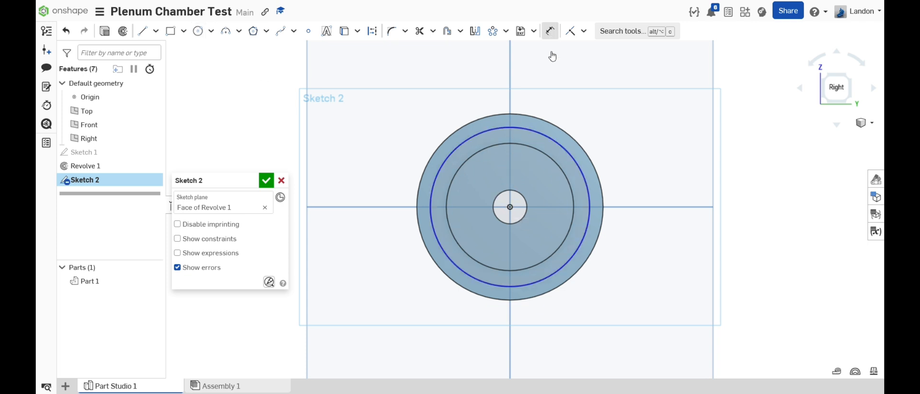
{"action": "left_click", "coordinate": [549, 137]}
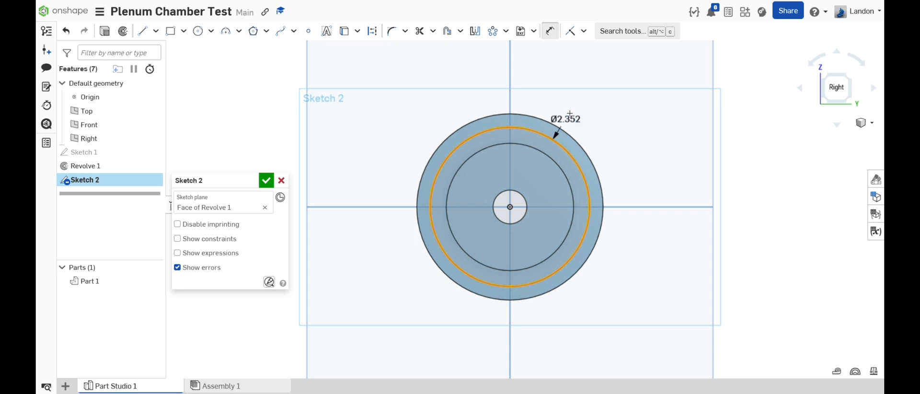
{"action": "left_click", "coordinate": [593, 92]}
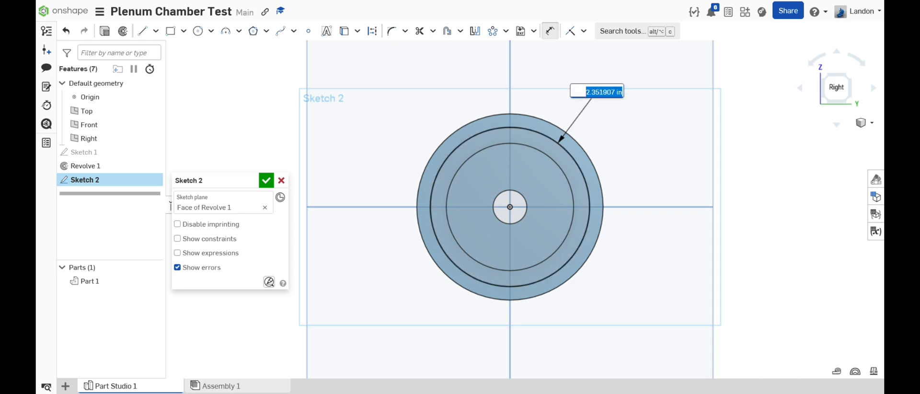
{"action": "key", "text": "alt+Tab"}
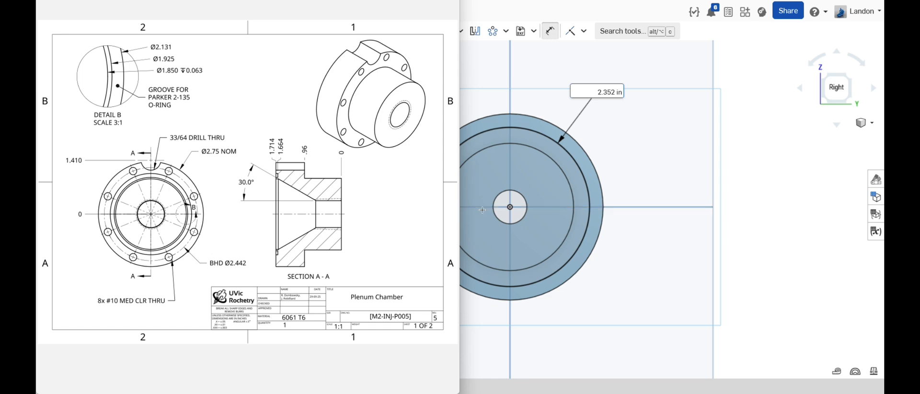
{"action": "double_click", "coordinate": [615, 92]}
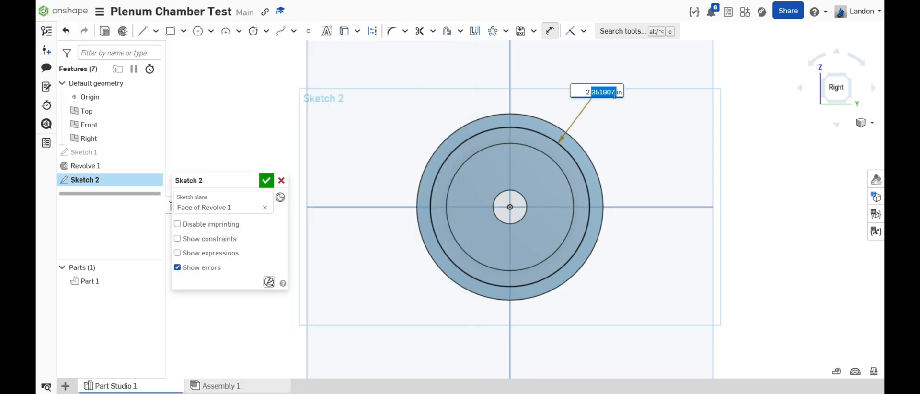
{"action": "type", "text": "442"}
{"action": "key", "text": "Return"}
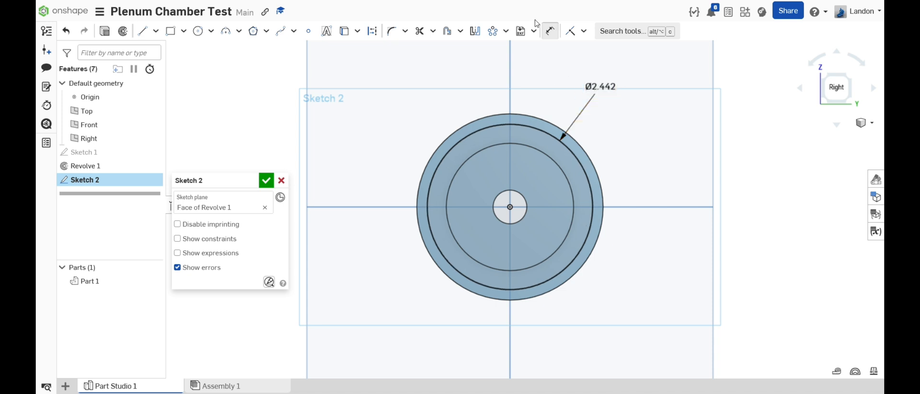
Step: Convert the 2.442 in circle to construction geometry
{"action": "left_click", "coordinate": [550, 31]}
{"action": "left_click", "coordinate": [543, 131]}
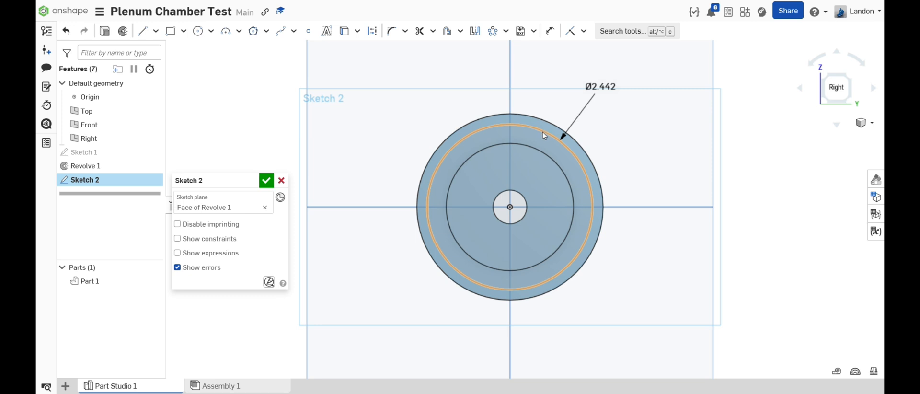
{"action": "left_click", "coordinate": [372, 32]}
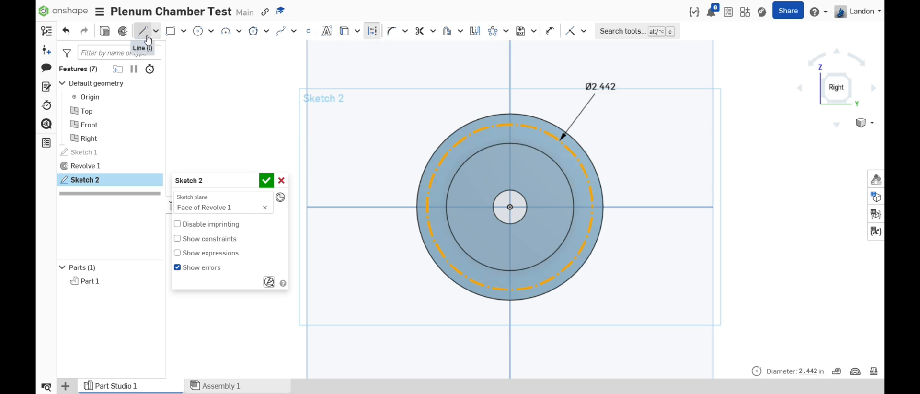
Step: Draw a bolt hole circle about 0.28 in in diameter, centred on the bolt circle just right of the vertical axis
{"action": "left_click", "coordinate": [198, 31]}
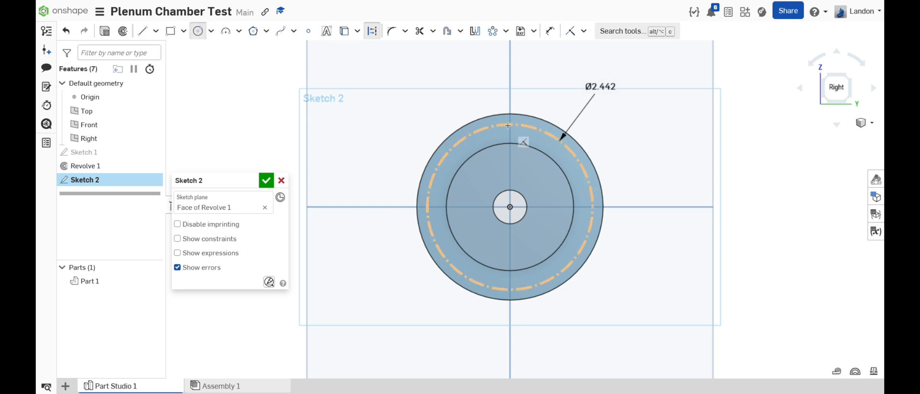
{"action": "left_click", "coordinate": [534, 127]}
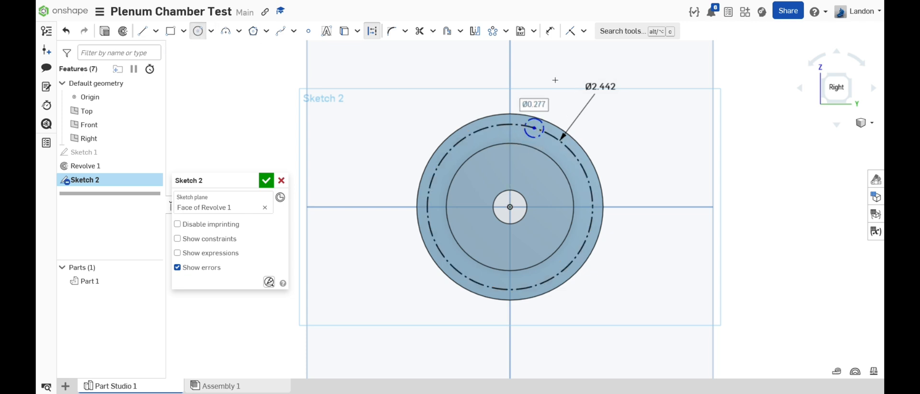
{"action": "key", "text": "q"}
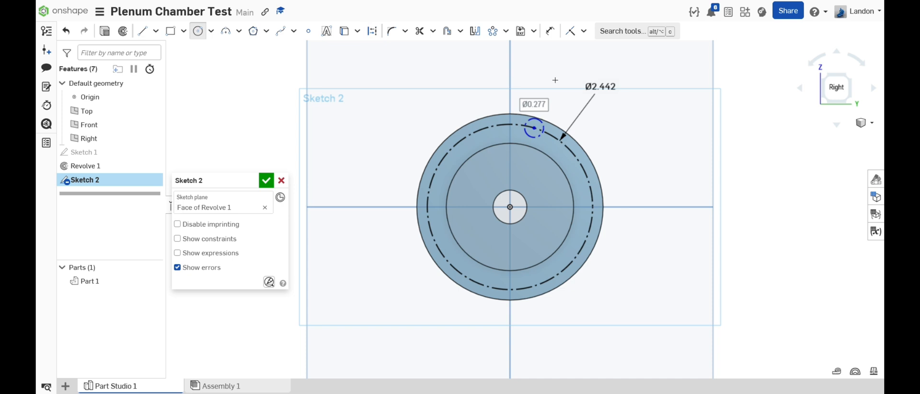
Step: Set the small circle's diameter to 0.196 in for the reference drawing's #10 medium clearance holes
{"action": "left_click", "coordinate": [548, 32]}
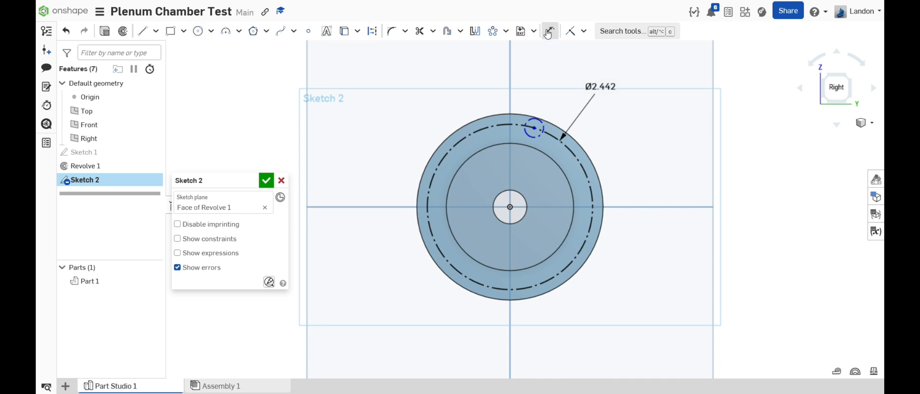
{"action": "left_click", "coordinate": [541, 126]}
{"action": "left_click", "coordinate": [553, 82]}
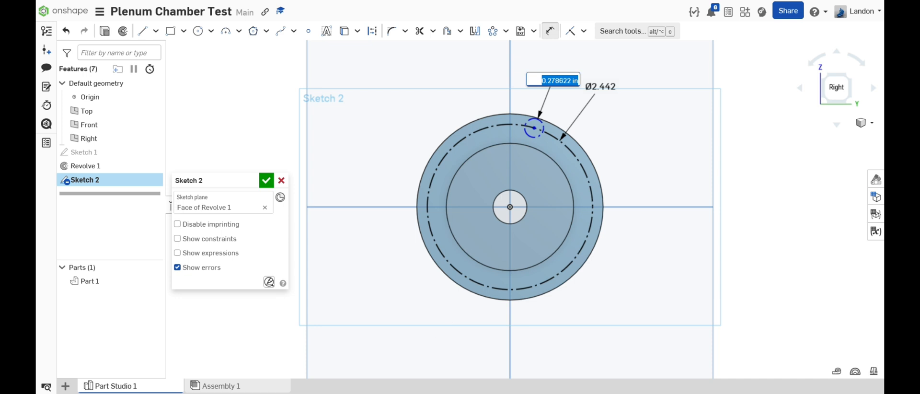
{"action": "key", "text": "alt+Tab"}
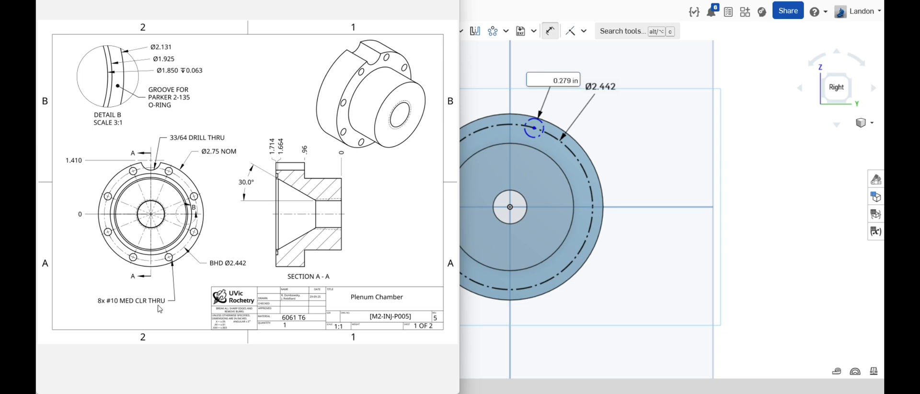
{"action": "left_click", "coordinate": [570, 80]}
{"action": "double_click", "coordinate": [569, 81]}
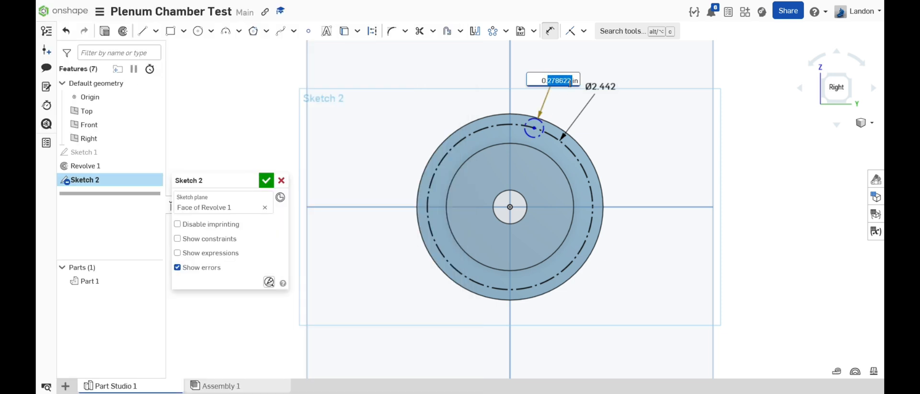
{"action": "type", "text": "19"}
{"action": "key", "text": "Return"}
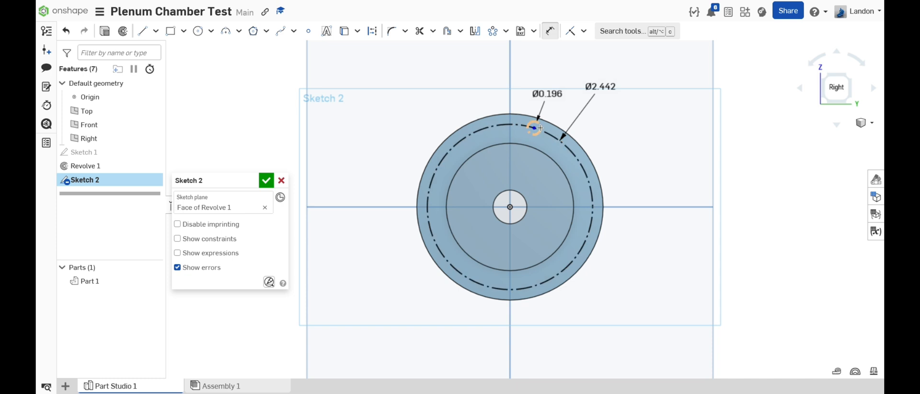
Step: Convert the 0.196 in hole circle from construction to regular geometry
{"action": "key", "text": "Escape"}
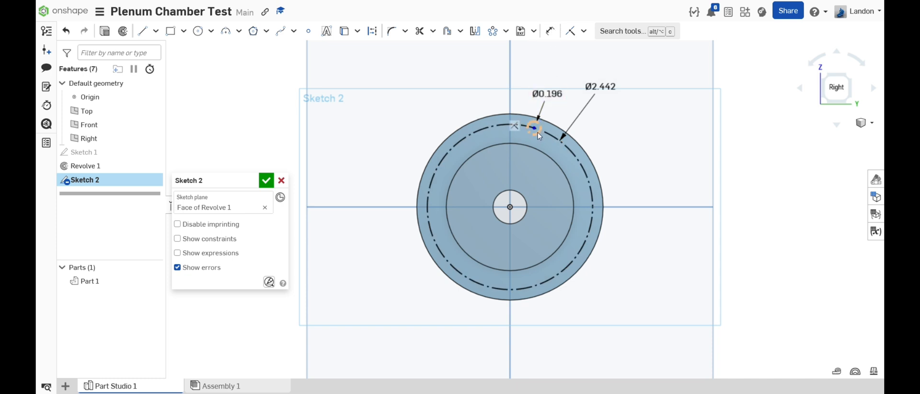
{"action": "left_click", "coordinate": [537, 133]}
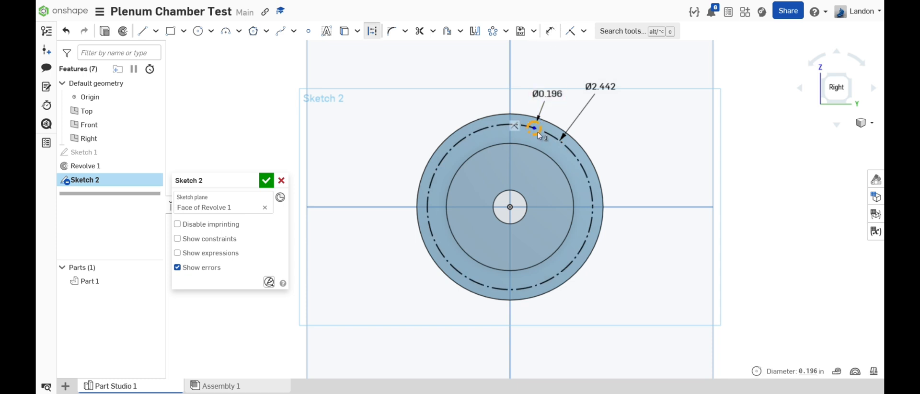
{"action": "left_click", "coordinate": [375, 32]}
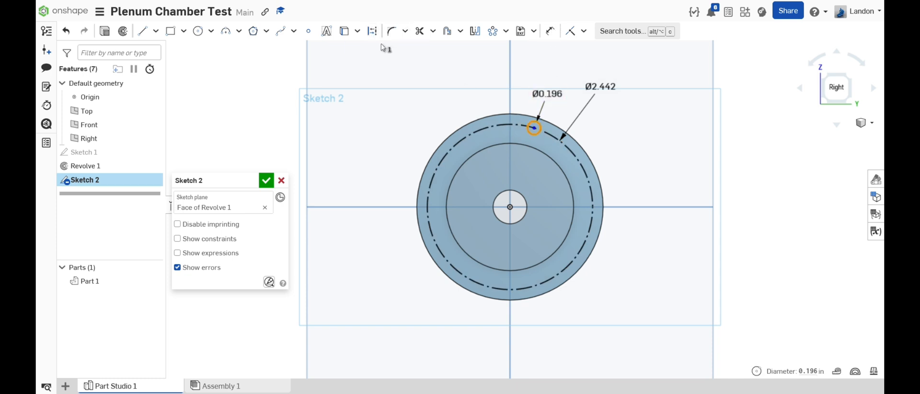
Step: Draw a construction line from the hole circle's centre to the origin, at 45/2 degrees from the vertical axis
{"action": "left_click", "coordinate": [144, 34]}
{"action": "left_click", "coordinate": [534, 128]}
{"action": "left_click", "coordinate": [510, 206]}
{"action": "left_click", "coordinate": [550, 31]}
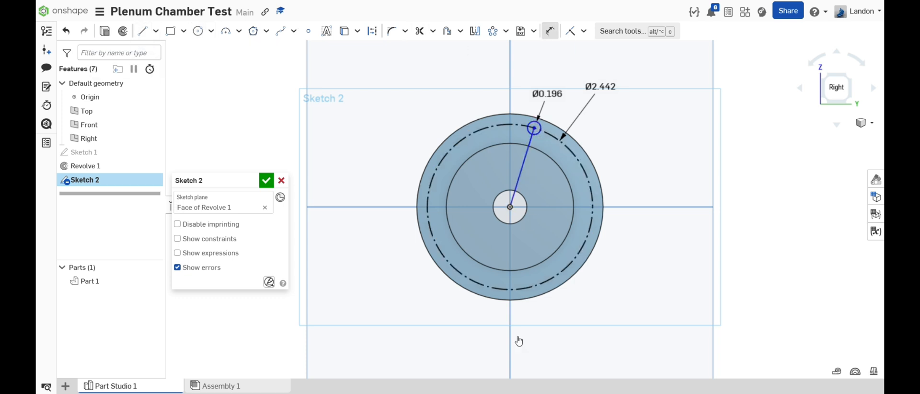
{"action": "left_click", "coordinate": [523, 163]}
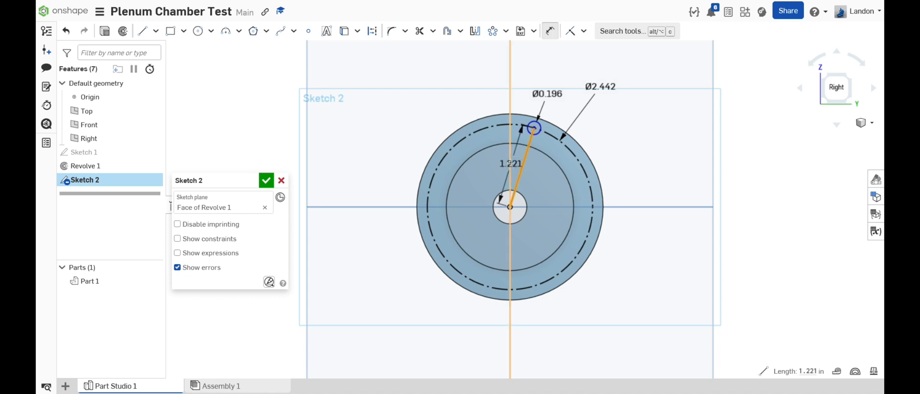
{"action": "left_click", "coordinate": [510, 163]}
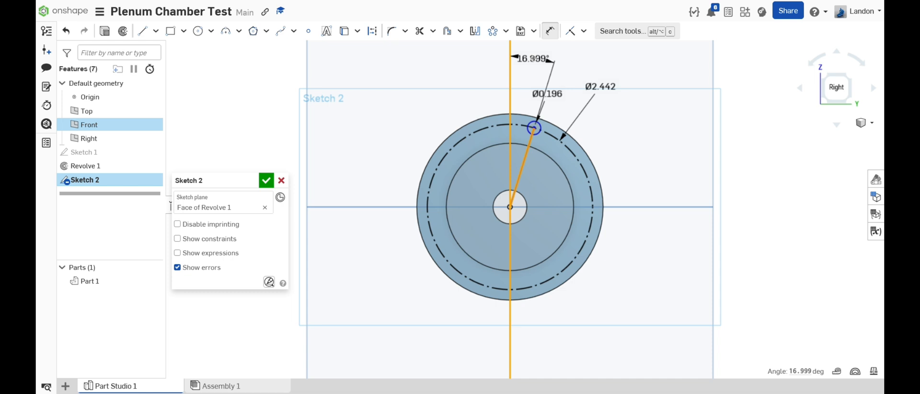
{"action": "left_click", "coordinate": [533, 59]}
{"action": "type", "text": "45"}
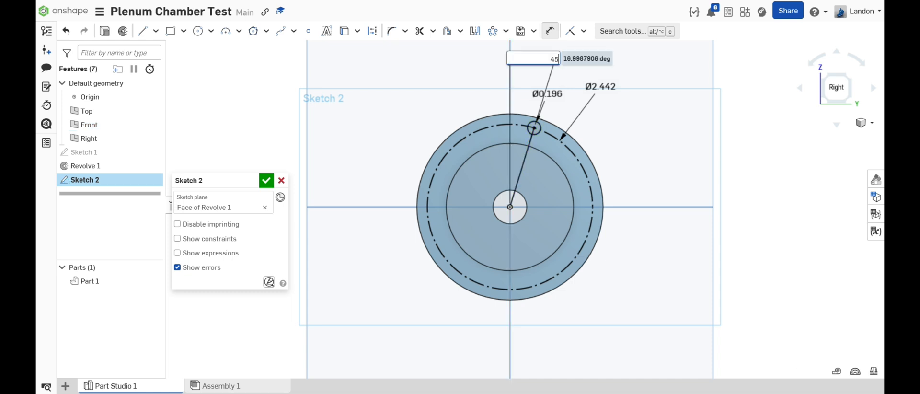
{"action": "type", "text": "/2"}
{"action": "key", "text": "Return"}
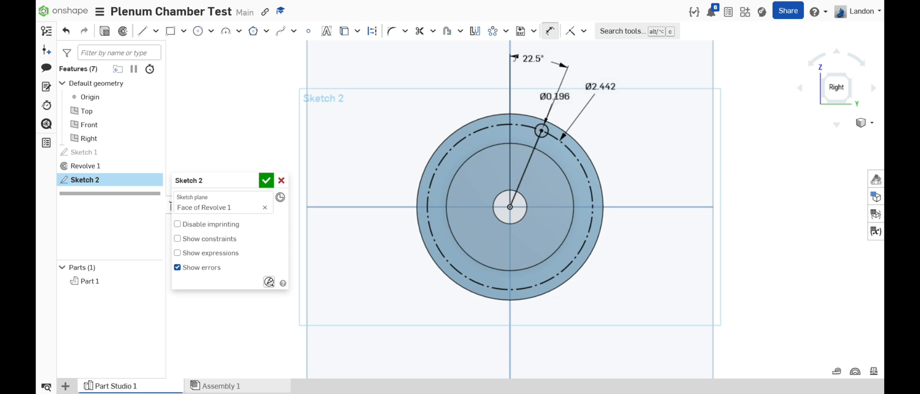
{"action": "left_click", "coordinate": [530, 161]}
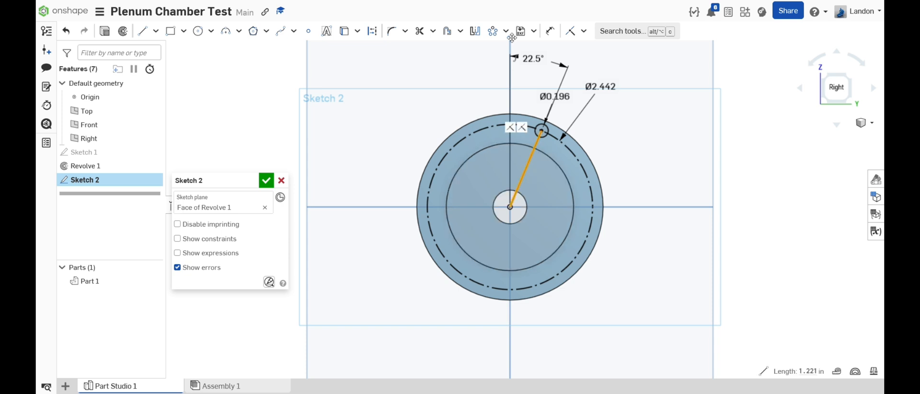
{"action": "left_click", "coordinate": [375, 34]}
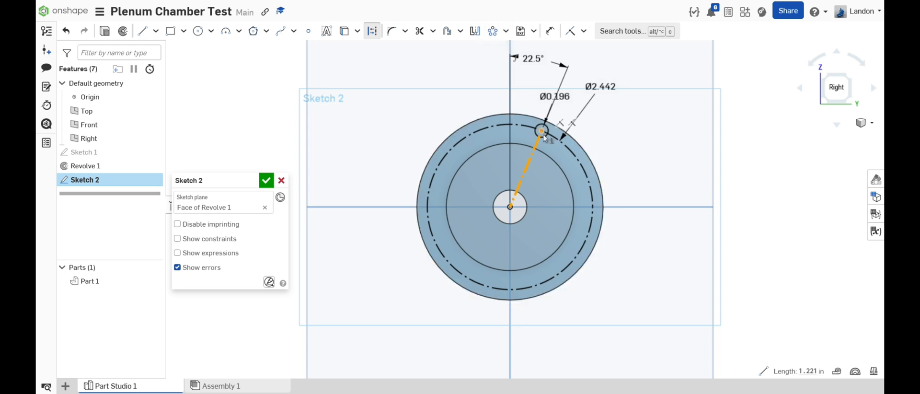
{"action": "key", "text": "Escape"}
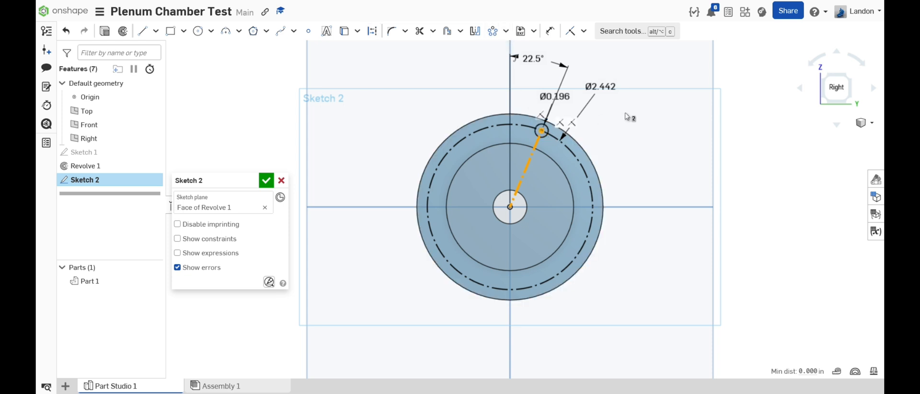
Step: Circular-pattern the 0.196 in hole circle into 8 instances about the origin and fully constrain the copies
{"action": "left_click", "coordinate": [543, 135]}
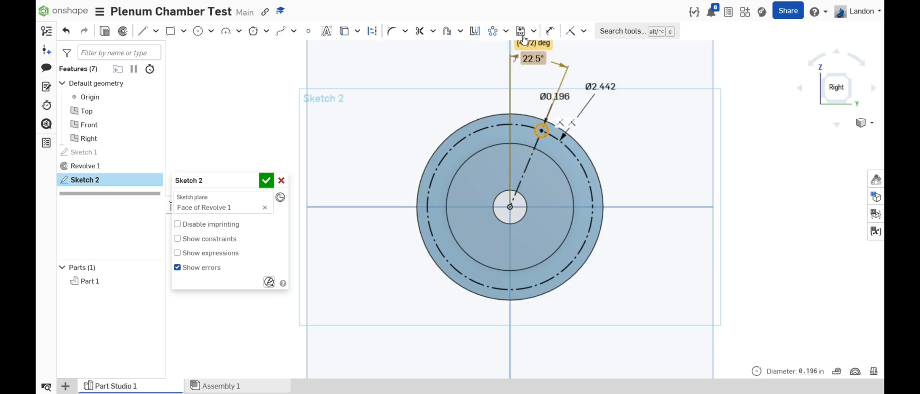
{"action": "left_click", "coordinate": [494, 31]}
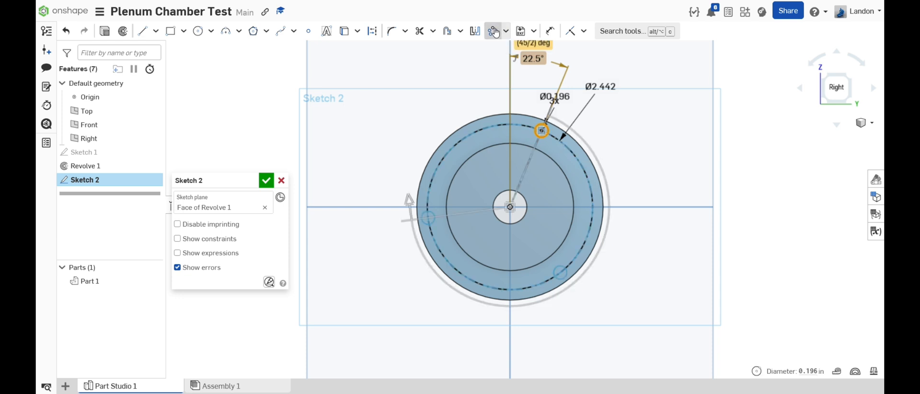
{"action": "left_click", "coordinate": [555, 102]}
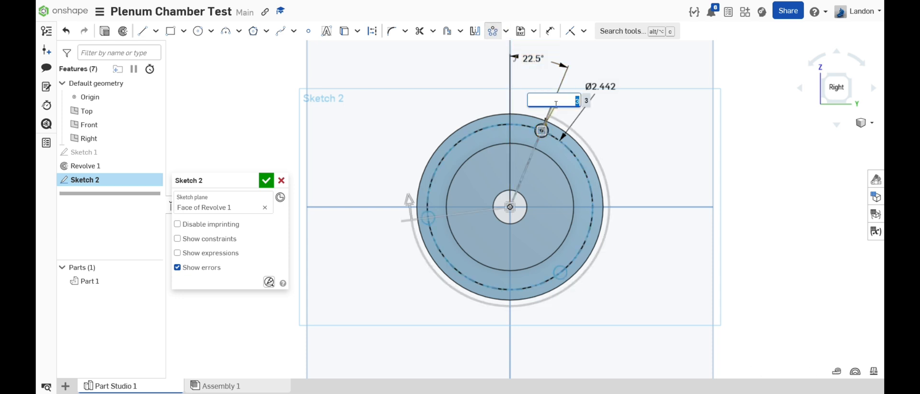
{"action": "type", "text": "8"}
{"action": "key", "text": "Return"}
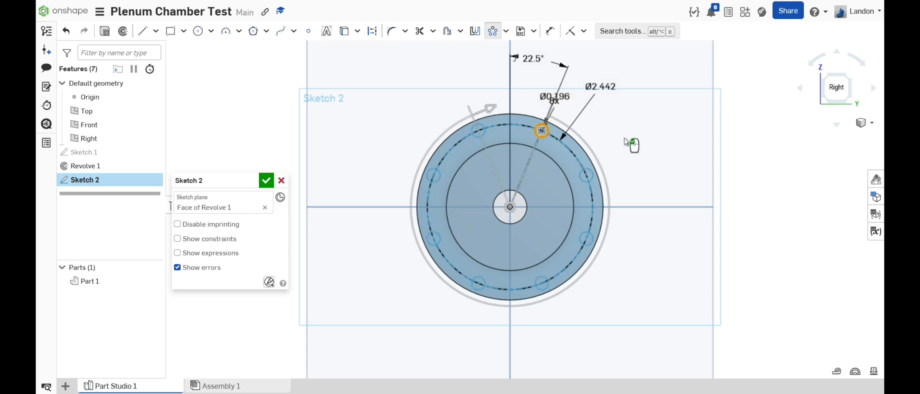
{"action": "left_click", "coordinate": [626, 141]}
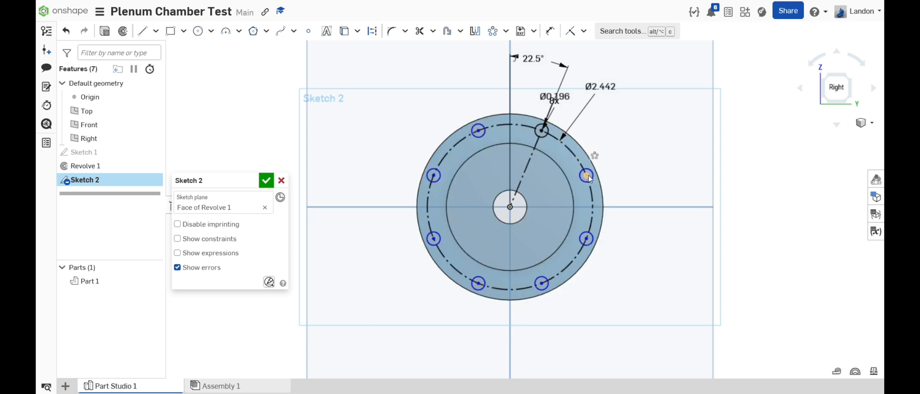
{"action": "left_click_drag", "start_coordinate": [588, 176], "coordinate": [582, 215]}
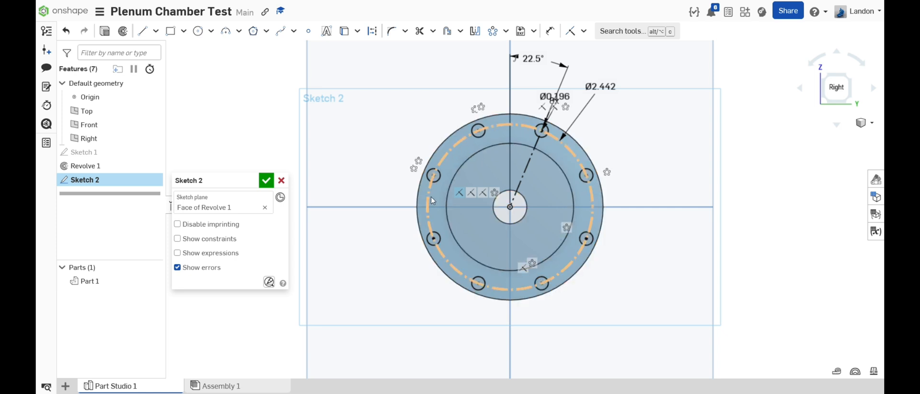
Step: Draw a circle about 0.81 in in diameter on the vertical axis, centred above the flange and overlapping its rim
{"action": "left_click", "coordinate": [197, 31]}
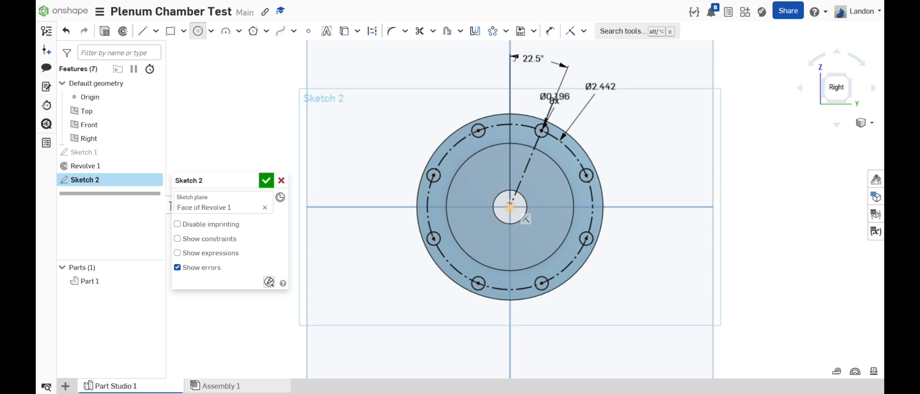
{"action": "left_click", "coordinate": [510, 91]}
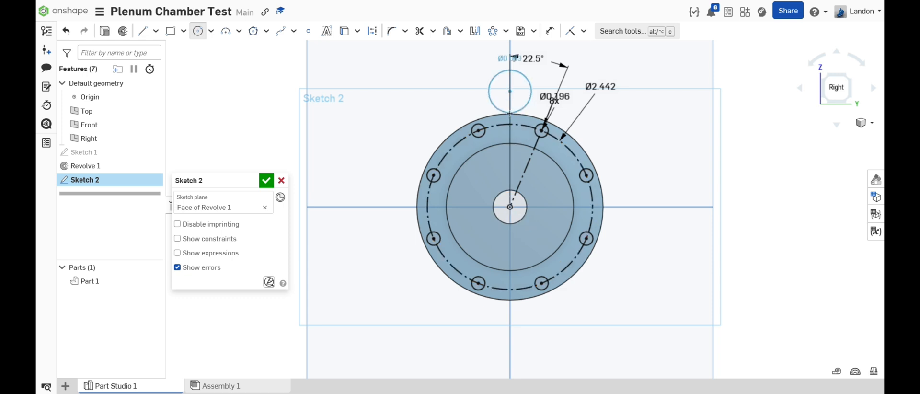
{"action": "left_click", "coordinate": [505, 119]}
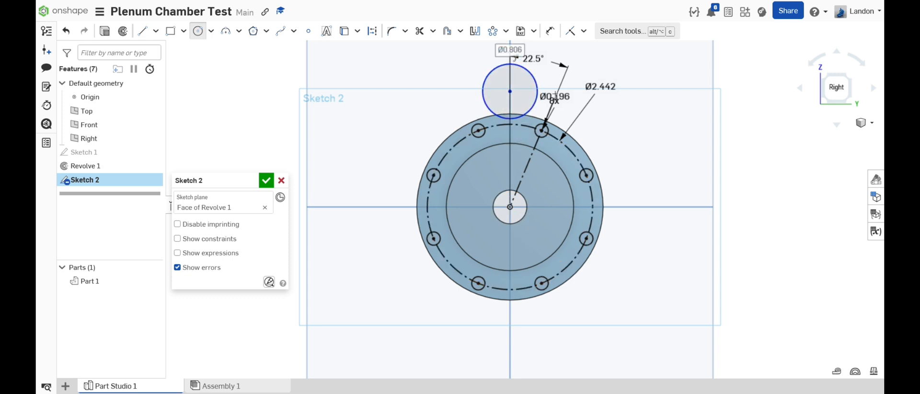
Step: Set the rim circle's diameter to the reference drawing's 33/64 in drill size
{"action": "mouse_move", "coordinate": [383, 390]}
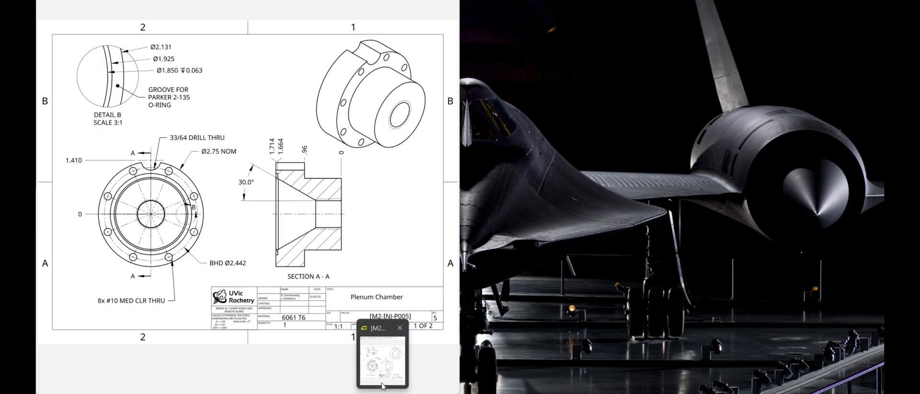
{"action": "left_click", "coordinate": [383, 360]}
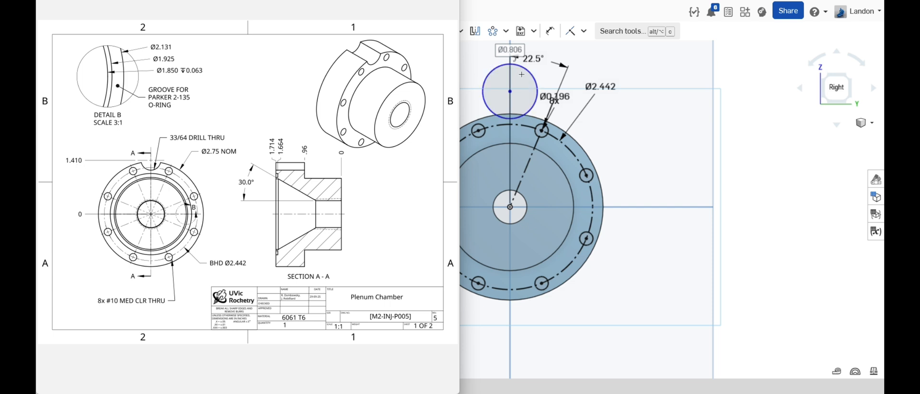
{"action": "key", "text": "d"}
{"action": "left_click", "coordinate": [491, 72]}
{"action": "left_click", "coordinate": [458, 65]}
{"action": "type", "text": "33/64"}
{"action": "key", "text": "Return"}
Step: Dimension the rim circle's centre 1.41 in above the origin
{"action": "left_click", "coordinate": [510, 91]}
{"action": "left_click", "coordinate": [510, 207]}
{"action": "left_click", "coordinate": [373, 171]}
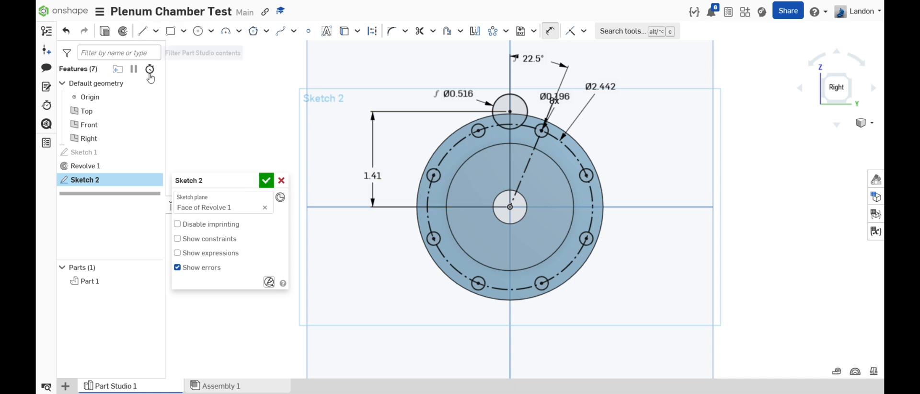
Step: Extrude-cut the eight bolt holes and the rim circle of Sketch 2 through all of the part
{"action": "left_click", "coordinate": [105, 32]}
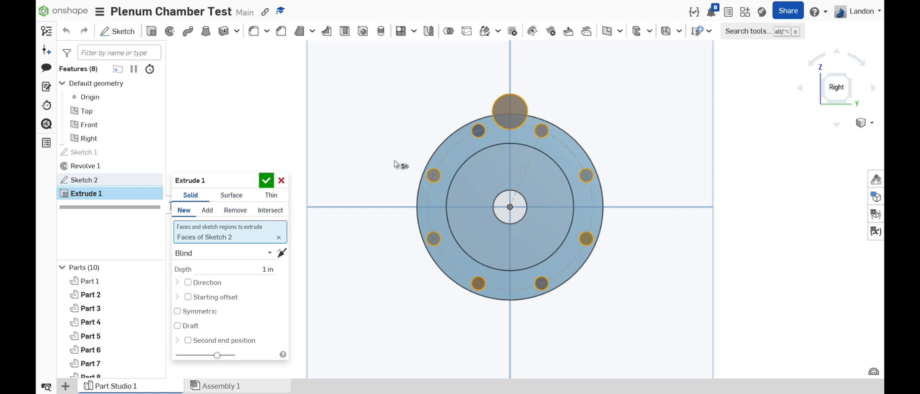
{"action": "left_click", "coordinate": [238, 210]}
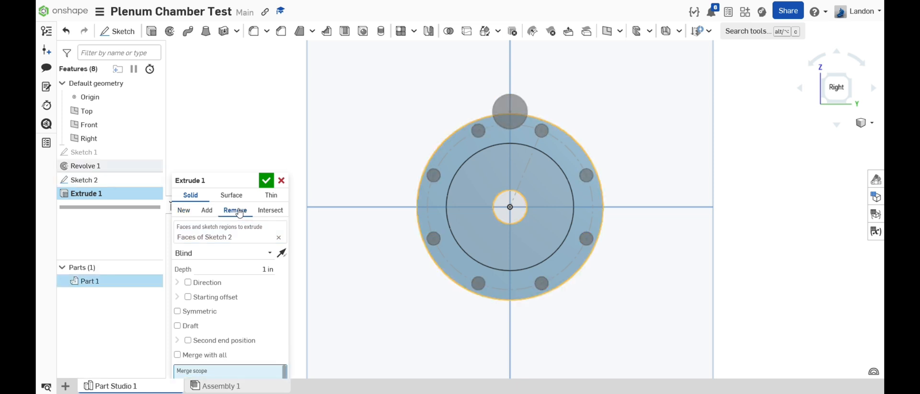
{"action": "left_click", "coordinate": [216, 252]}
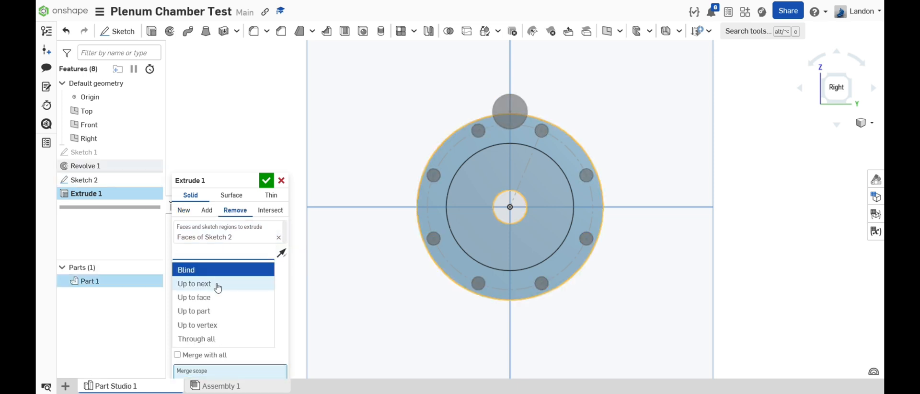
{"action": "left_click", "coordinate": [209, 339]}
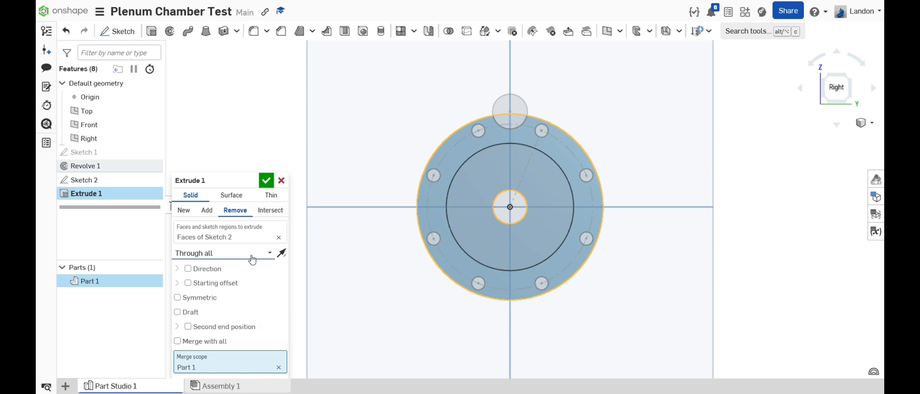
{"action": "left_click", "coordinate": [273, 184]}
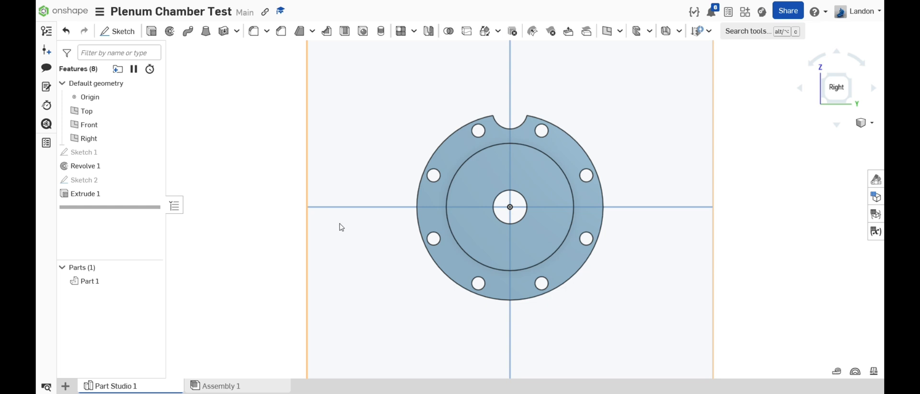
Step: Place a simple 1/2-14 NPT tapered pipe tap hole, through all, at Sketch 2's centre point with Part 1 as merge scope
{"action": "key", "text": "shift+1"}
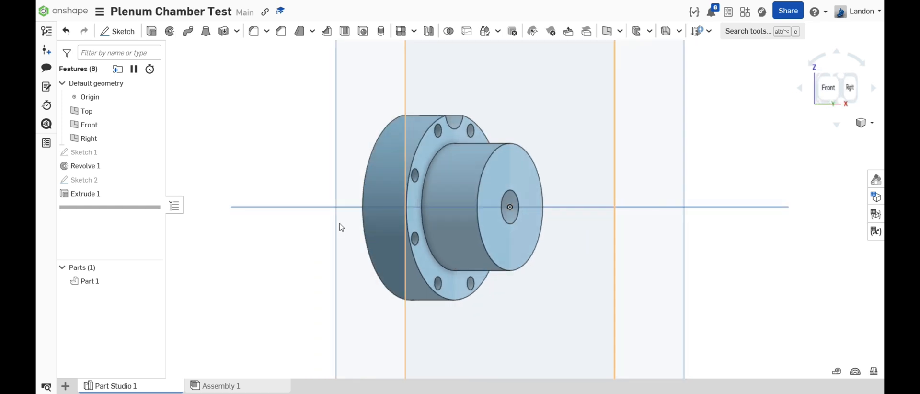
{"action": "key", "text": "shift+3"}
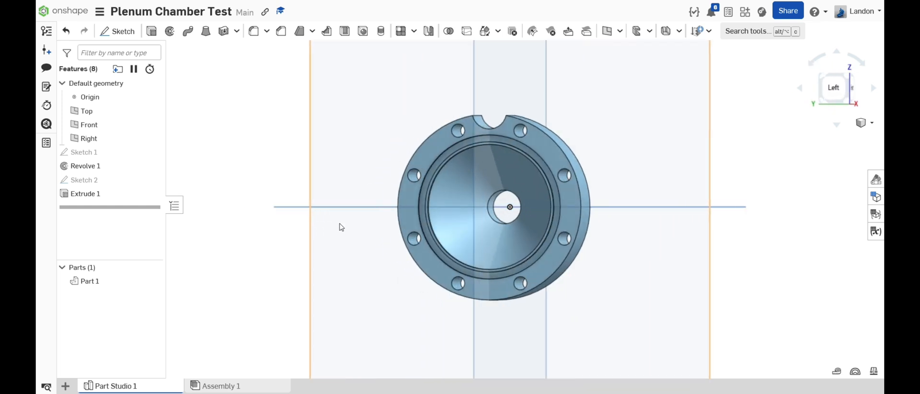
{"action": "key", "text": "shift+4"}
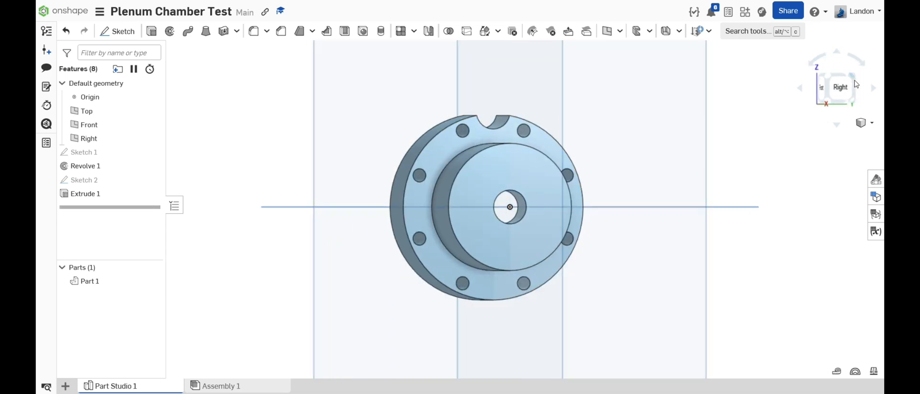
{"action": "left_click", "coordinate": [844, 94]}
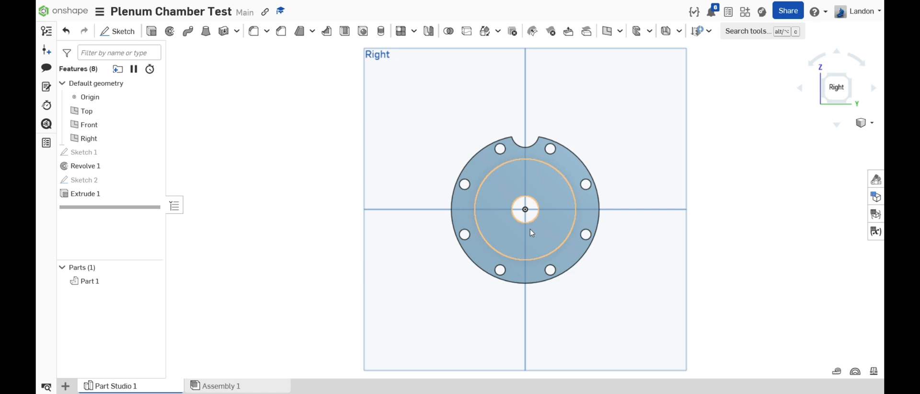
{"action": "scroll", "coordinate": [530, 229], "scroll_direction": "up", "scroll_amount": 3}
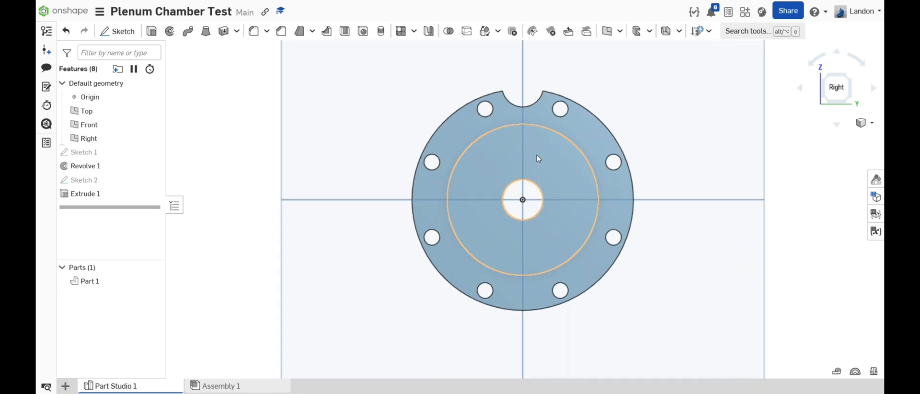
{"action": "left_click", "coordinate": [361, 33]}
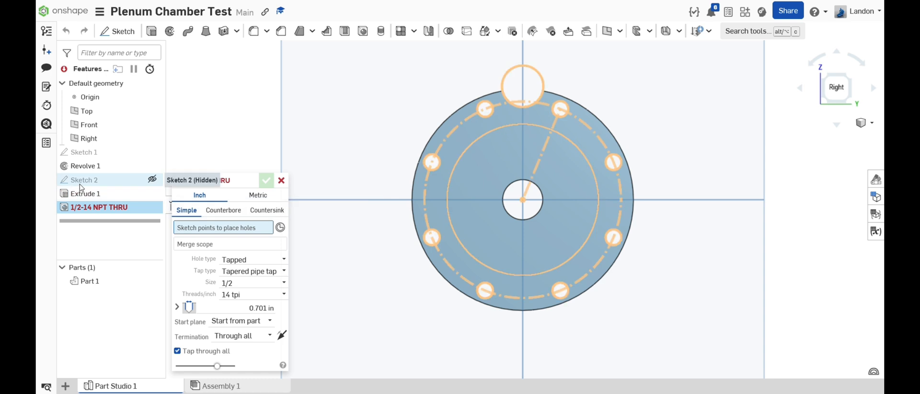
{"action": "left_click", "coordinate": [152, 180]}
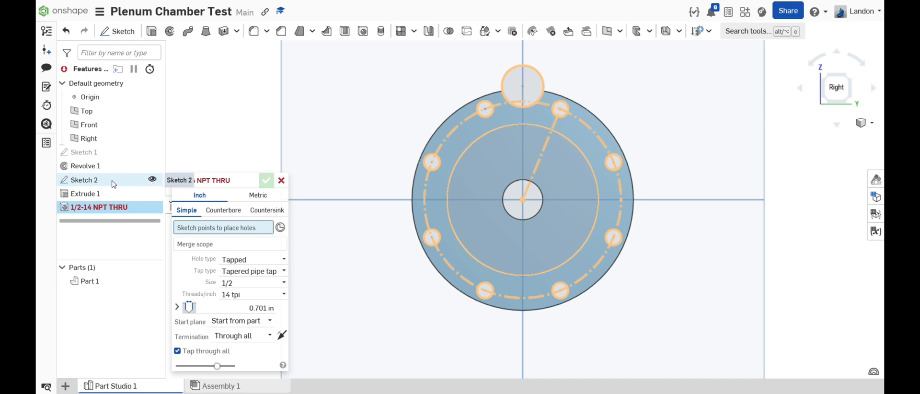
{"action": "left_click", "coordinate": [523, 199]}
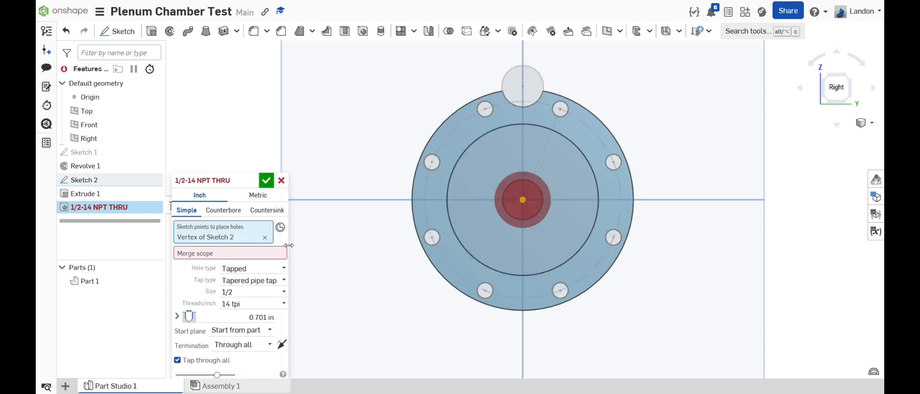
{"action": "left_click", "coordinate": [484, 215]}
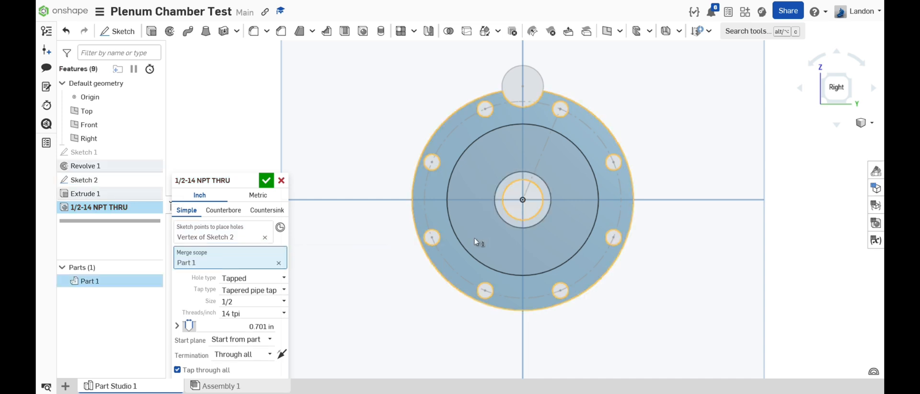
Step: Inspect the central tapped hole's preview from several angles and accept the Hole feature
{"action": "key", "text": "Right"}
{"action": "key", "text": "Right"}
{"action": "key", "text": "Right"}
{"action": "key", "text": "Left"}
{"action": "key", "text": "Left"}
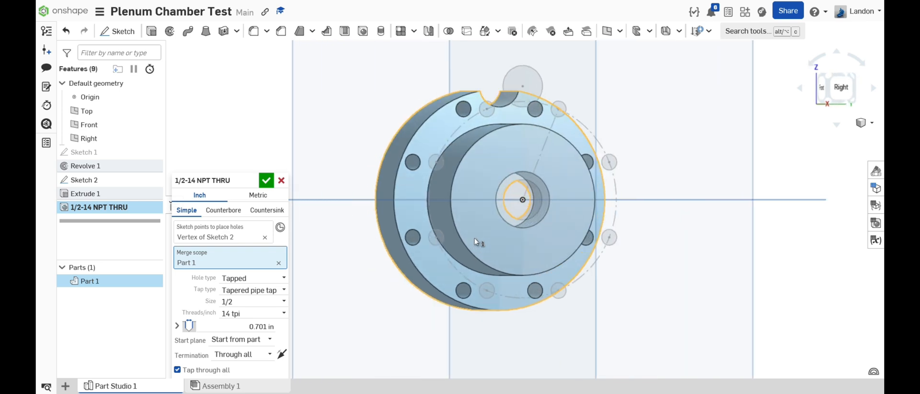
{"action": "key", "text": "Left"}
{"action": "key", "text": "Left"}
{"action": "key", "text": "Left"}
{"action": "key", "text": "Right"}
{"action": "key", "text": "Right"}
{"action": "key", "text": "Right"}
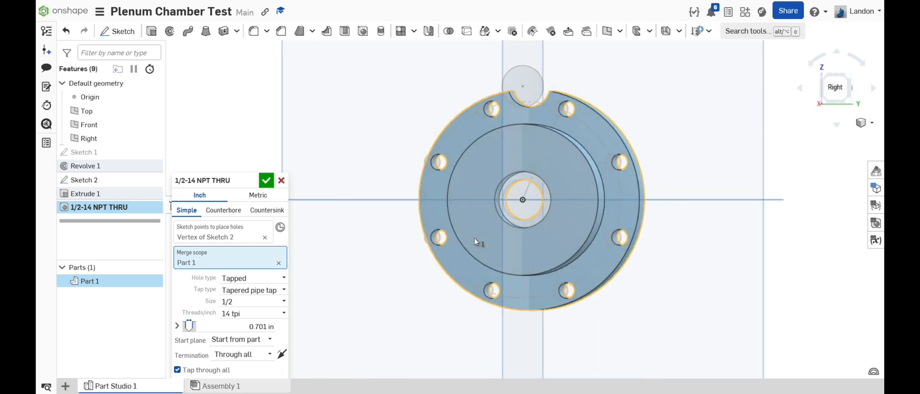
{"action": "key", "text": "Left"}
{"action": "key", "text": "Left"}
{"action": "key", "text": "Left"}
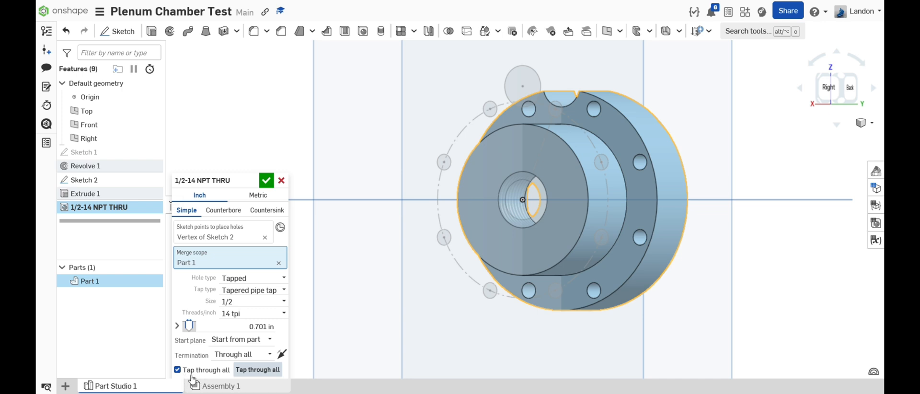
{"action": "left_click", "coordinate": [266, 180]}
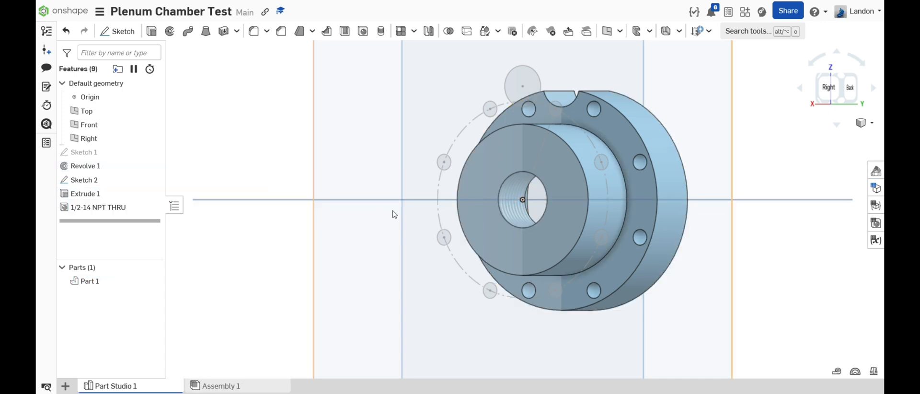